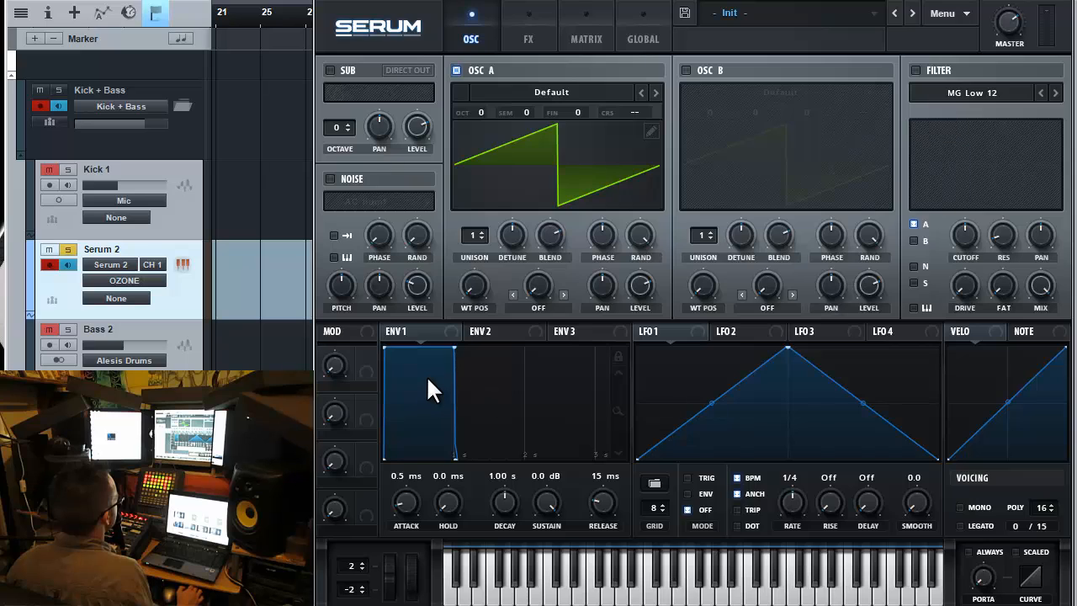
- Switch to envelope 2 and check the main output's frequency spectrum in the SPAN analyzer on the Main Out channel
left_click(414, 330)
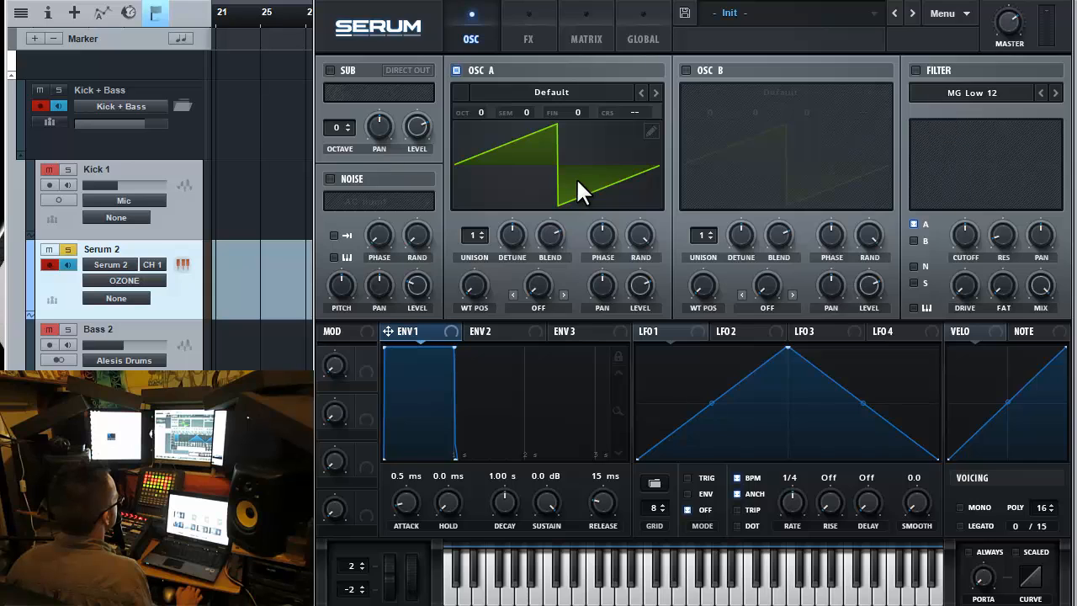
left_click(482, 338)
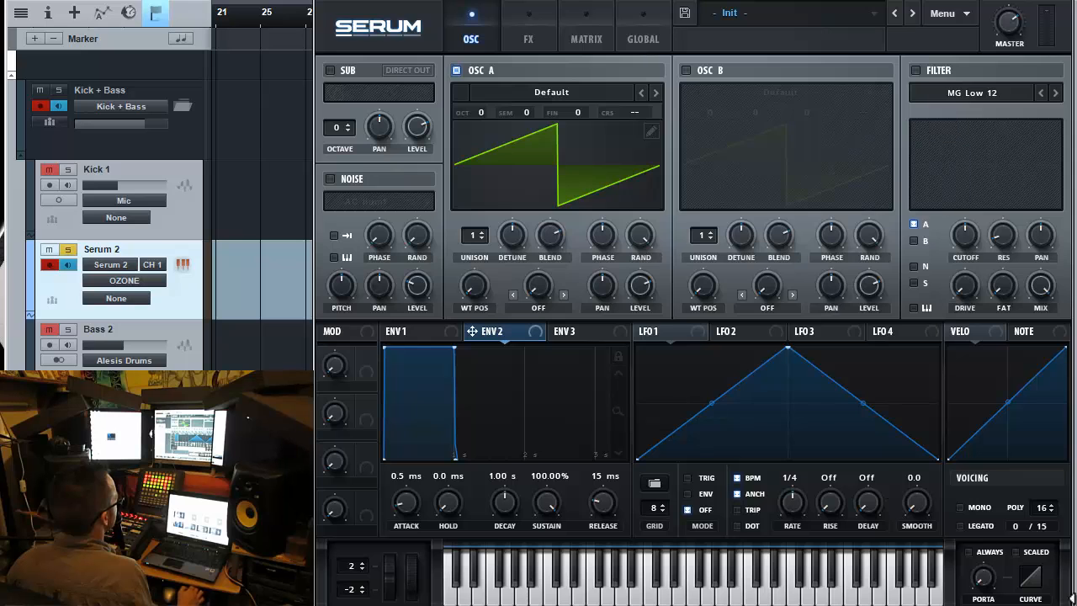
key("F3")
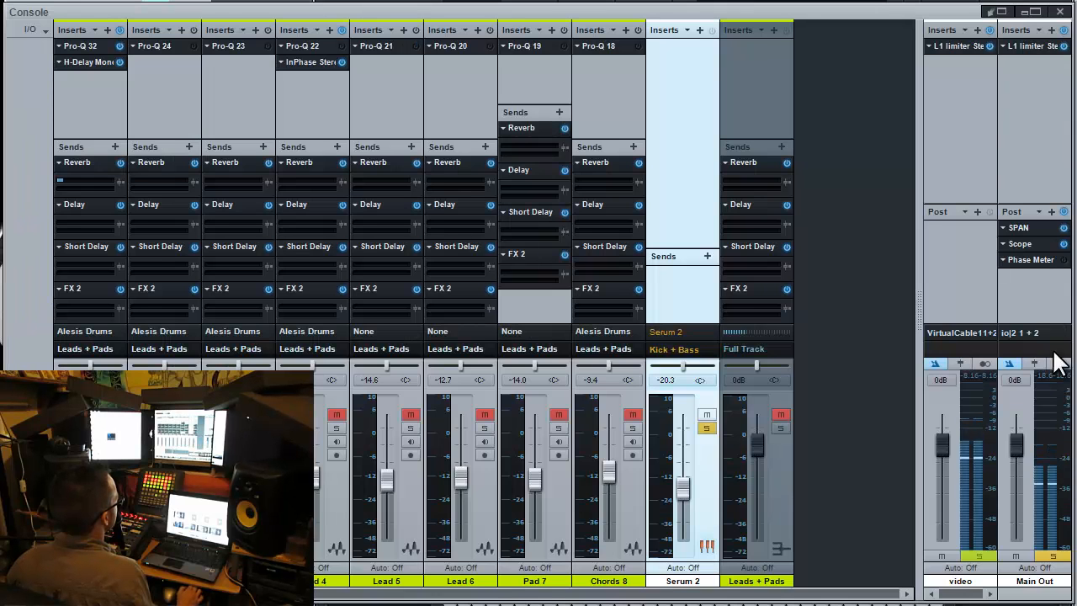
left_click(1025, 224)
left_click(1025, 225)
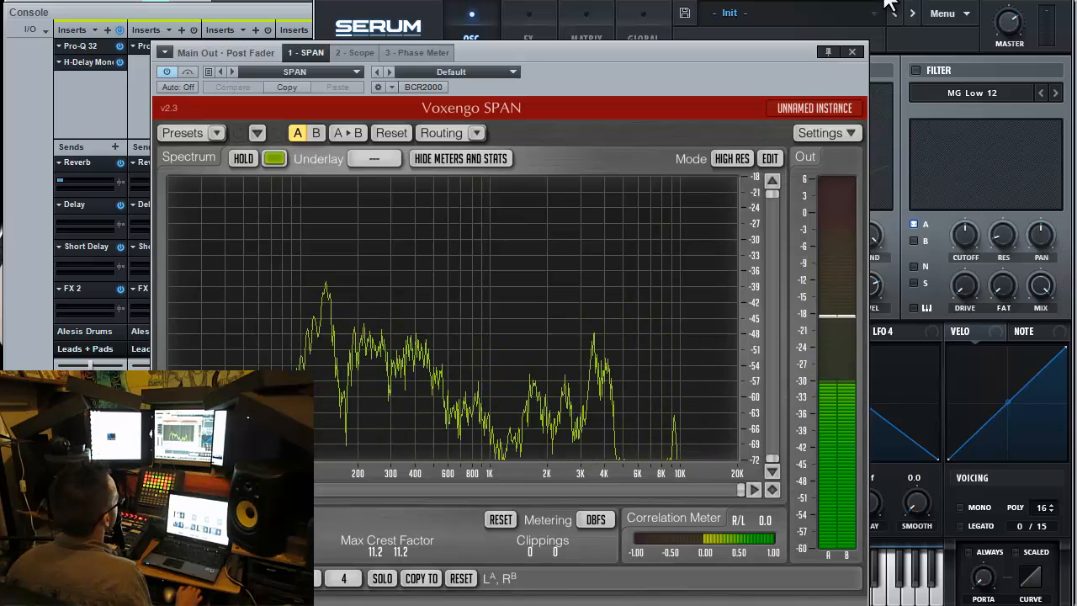
left_click(852, 51)
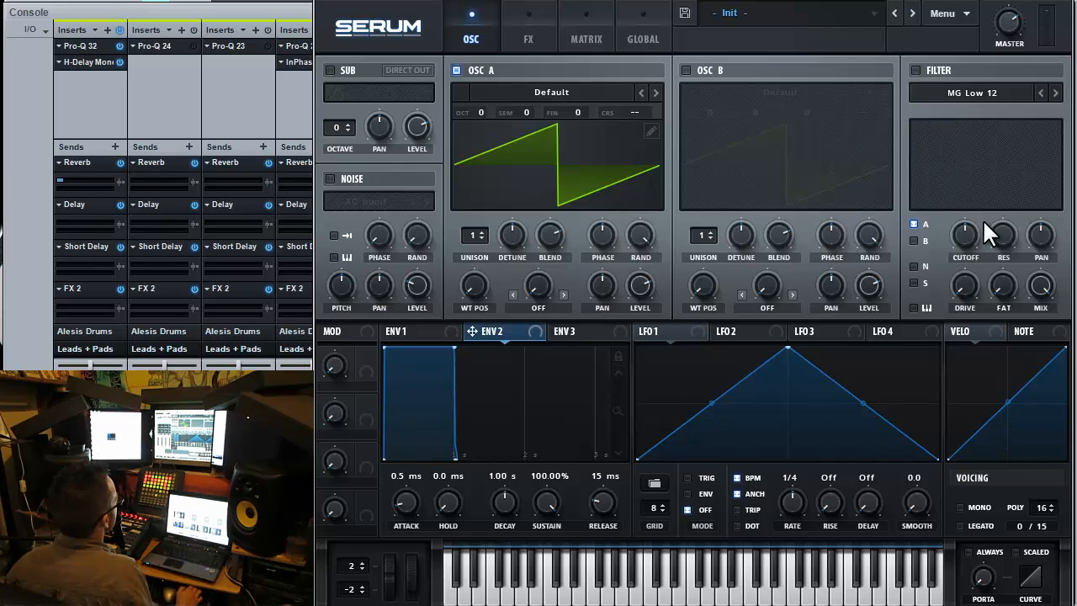
- Enable the MG Low 12 filter with its cutoff turned down, and assign envelope 2 to modulate the cutoff
left_click(915, 70)
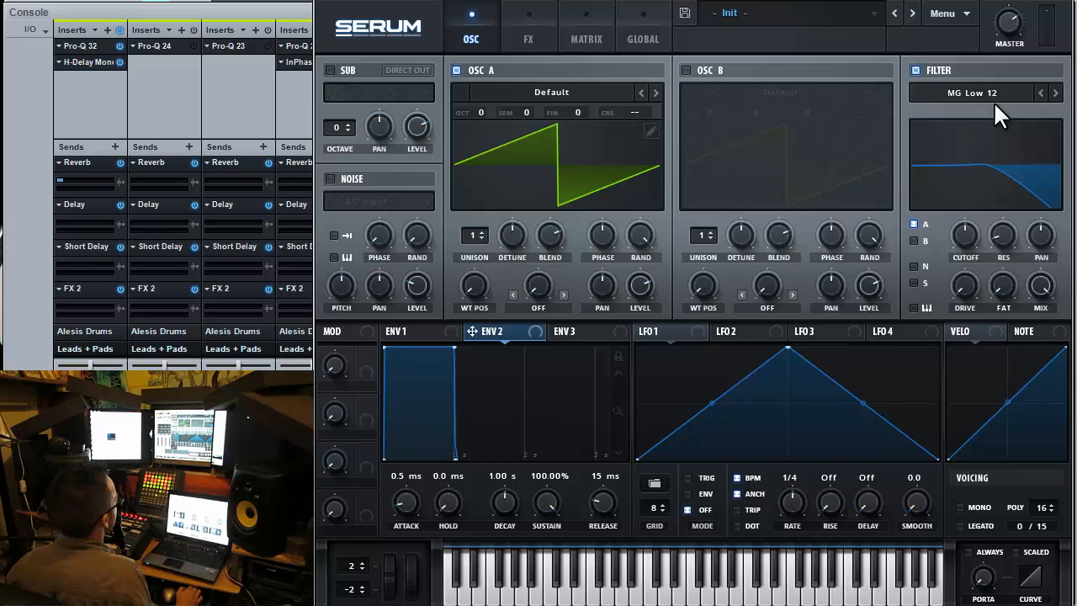
left_click_drag(969, 234, 964, 345)
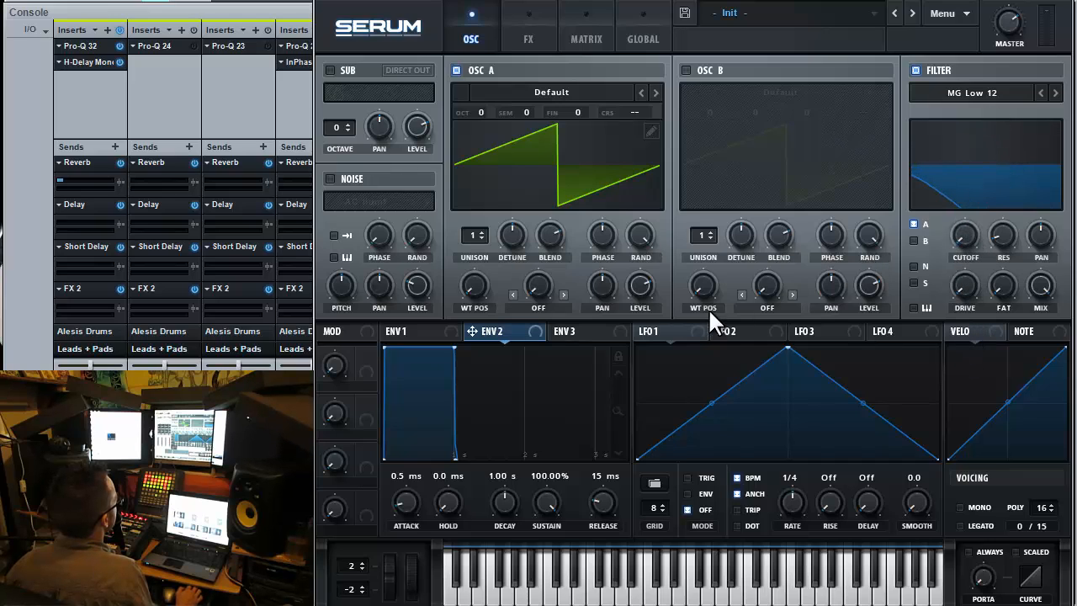
left_click_drag(473, 329, 964, 232)
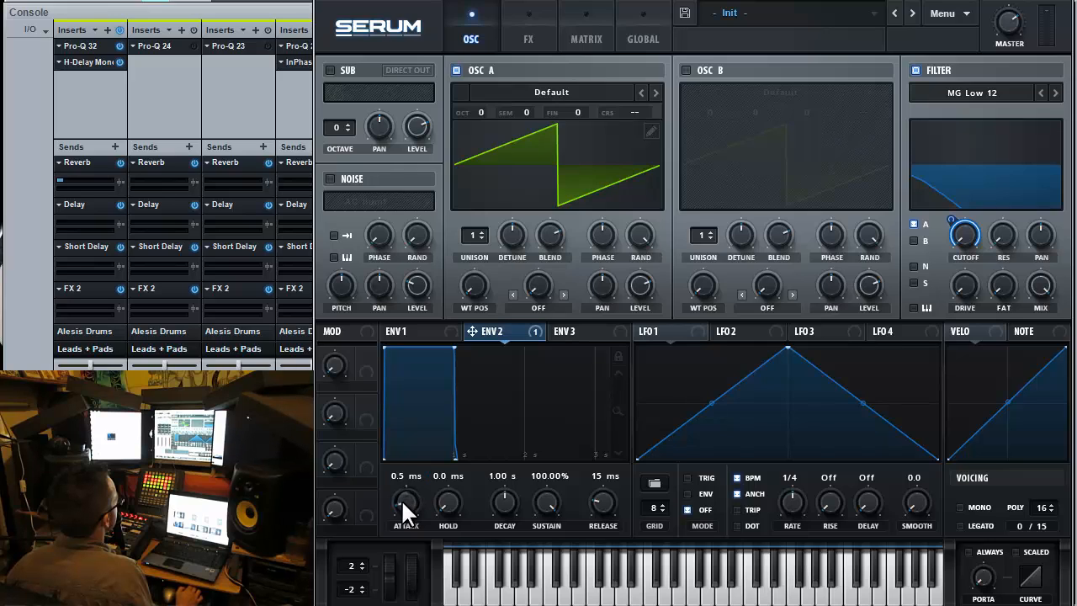
- Set envelope 2 to 0 ms attack, 0 ms release, 0% sustain and 1.14 s decay
left_click_drag(409, 509, 412, 570)
left_click_drag(602, 498, 593, 530)
left_click_drag(545, 503, 536, 566)
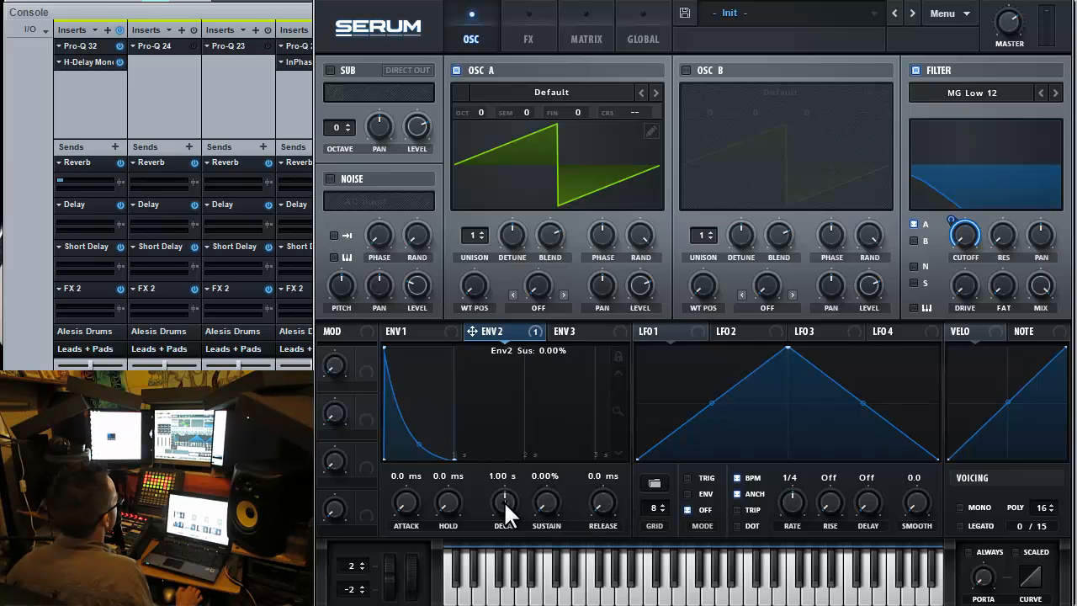
left_click_drag(503, 500, 503, 504)
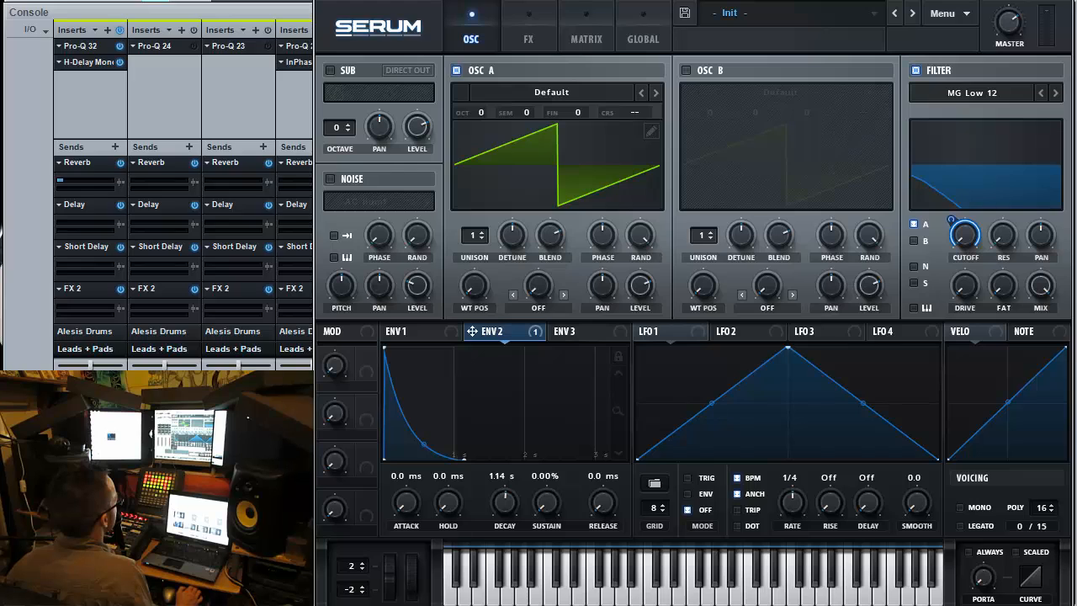
- Review the bass notes of the Serum 2 track in the note editor and return to the synth
key("F3")
key("F2")
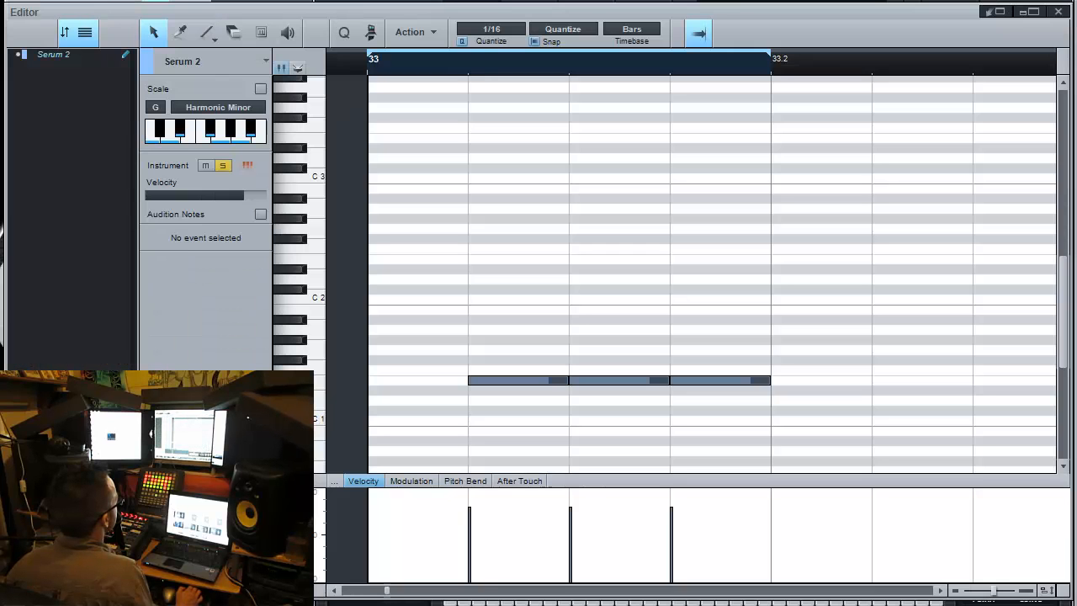
key("F2")
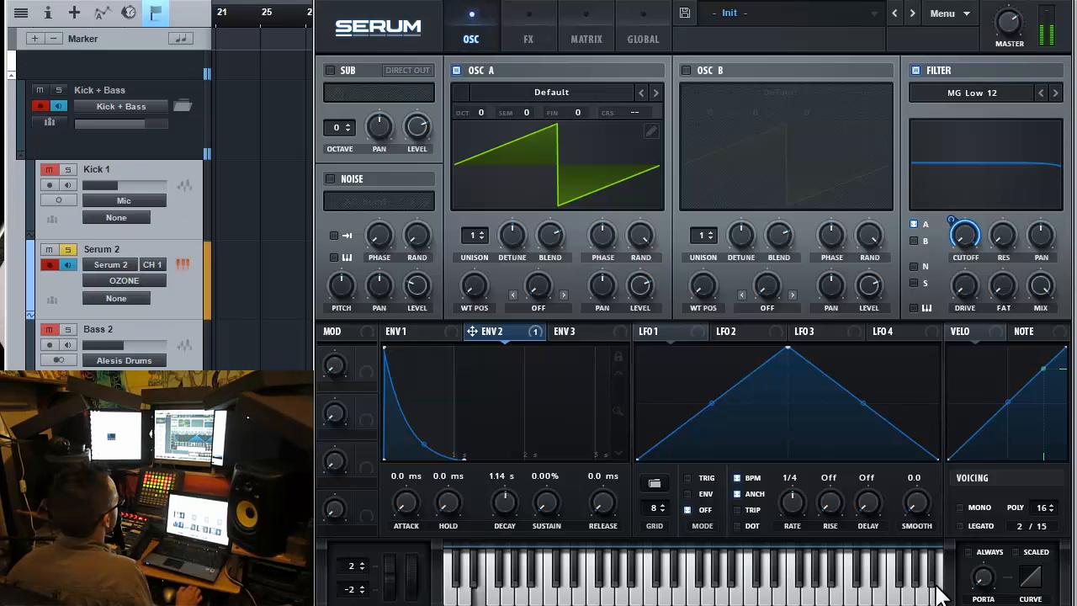
- Shape envelope 2 with a 259 ms decay, 33.77% sustain and 0 ms release
left_click_drag(545, 492, 552, 374)
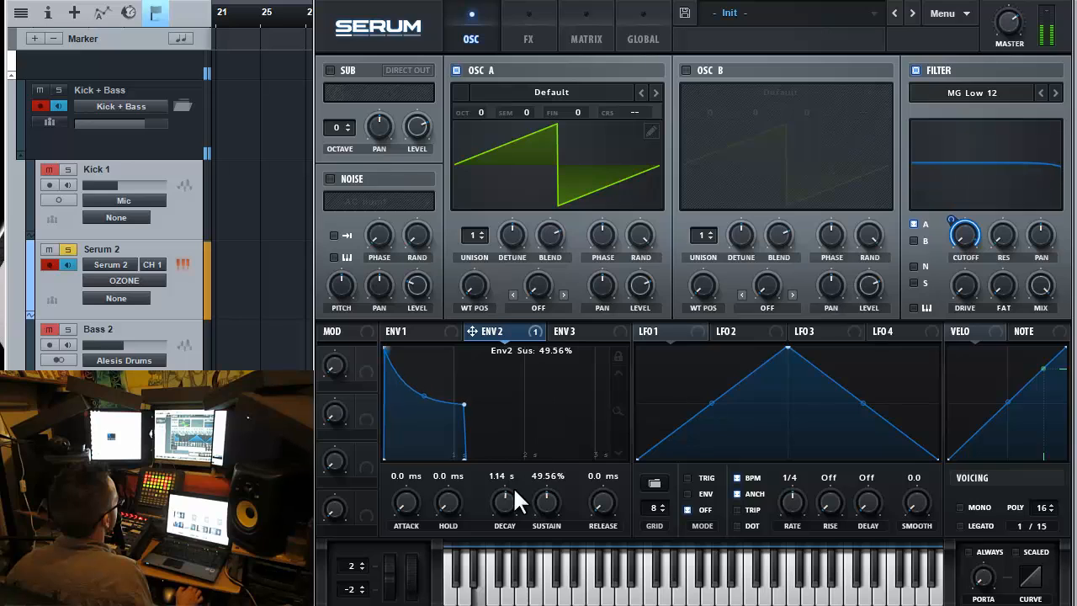
left_click_drag(507, 496, 546, 513)
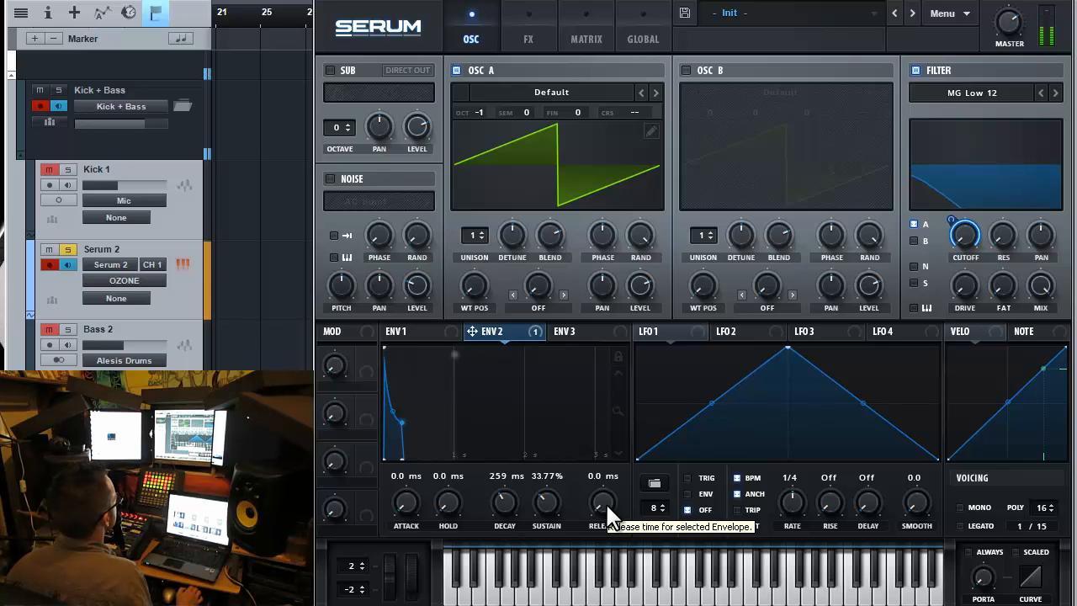
mouse_move(605, 501)
left_mouse_down()
mouse_move(606, 472)
mouse_move(599, 530)
mouse_move(601, 513)
left_mouse_up()
- Shorten envelope 1's release to 7.7 ms and raise its attack slightly
left_click(426, 331)
mouse_move(601, 515)
left_mouse_down()
mouse_move(620, 565)
mouse_move(610, 509)
left_mouse_up()
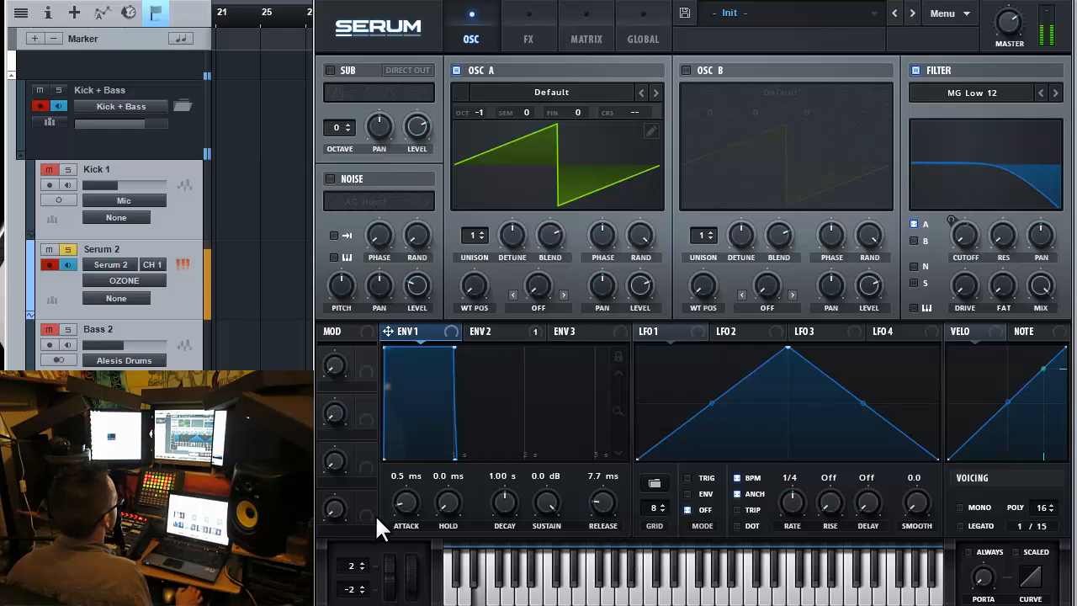
mouse_move(407, 503)
left_mouse_down()
mouse_move(407, 517)
mouse_move(413, 469)
mouse_move(408, 483)
left_mouse_up()
- Set envelope 2 to 0 ms attack, 46.93% sustain and a 217 ms decay
left_click(490, 330)
left_click_drag(401, 500, 401, 539)
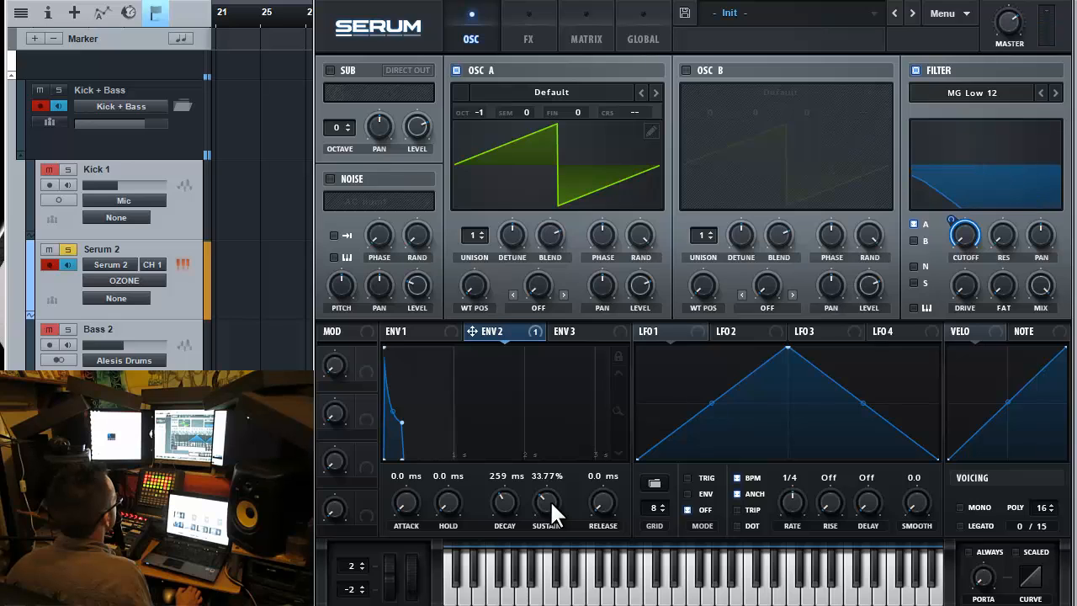
left_click_drag(551, 505, 497, 496)
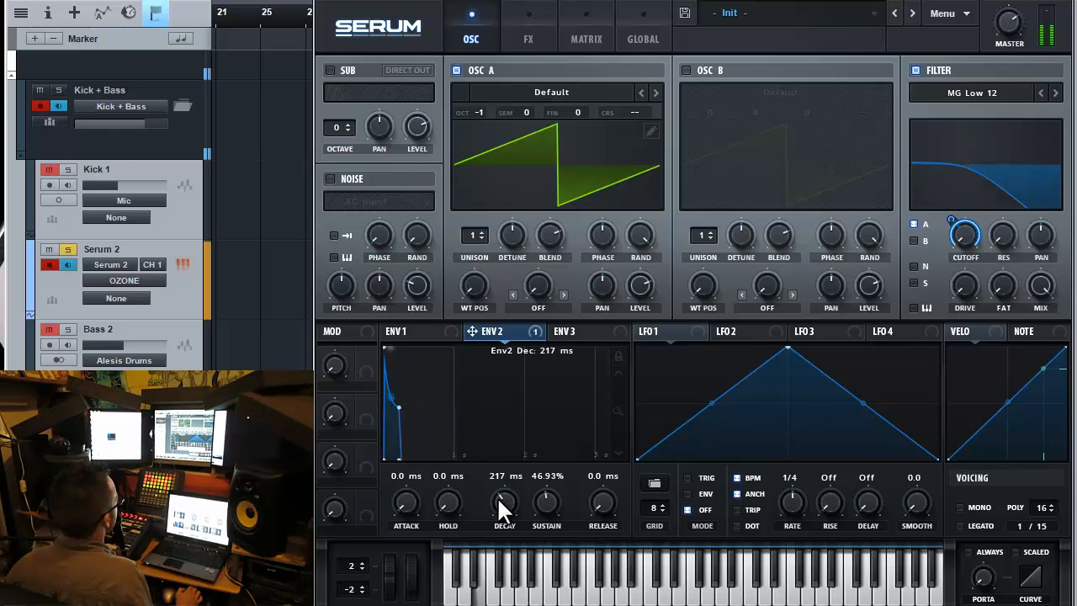
- Lengthen envelope 1's release to 76 ms and fine-tune its attack to 1.7 ms
left_click(420, 332)
mouse_move(595, 493)
left_mouse_down()
mouse_move(597, 455)
mouse_move(593, 473)
left_mouse_up()
mouse_move(404, 509)
left_mouse_down()
mouse_move(412, 526)
mouse_move(414, 459)
mouse_move(409, 507)
left_mouse_up()
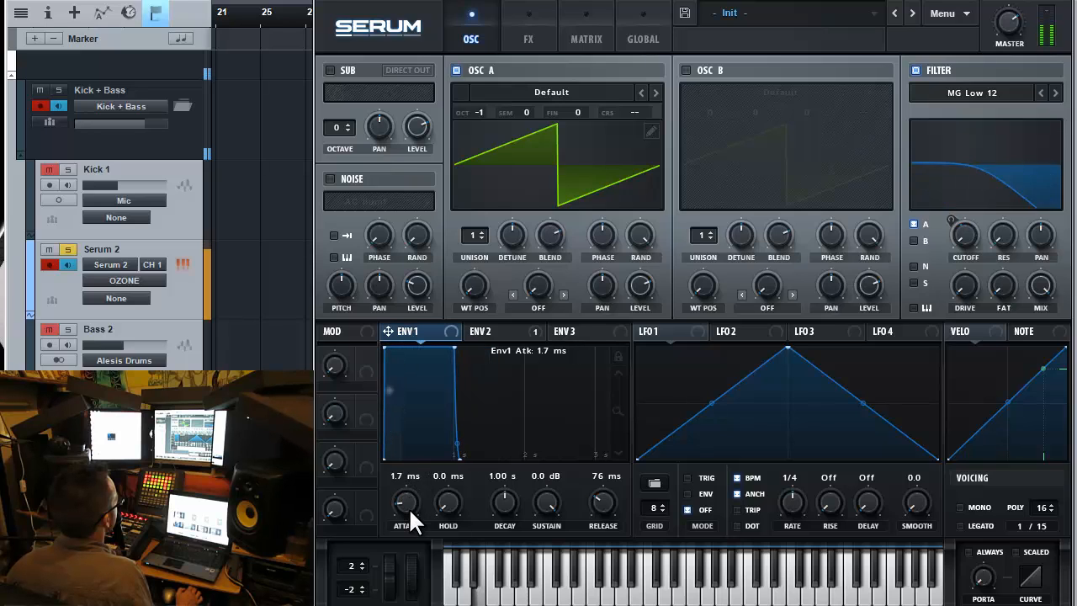
mouse_move(407, 504)
left_mouse_down()
mouse_move(406, 528)
mouse_move(408, 507)
left_mouse_up()
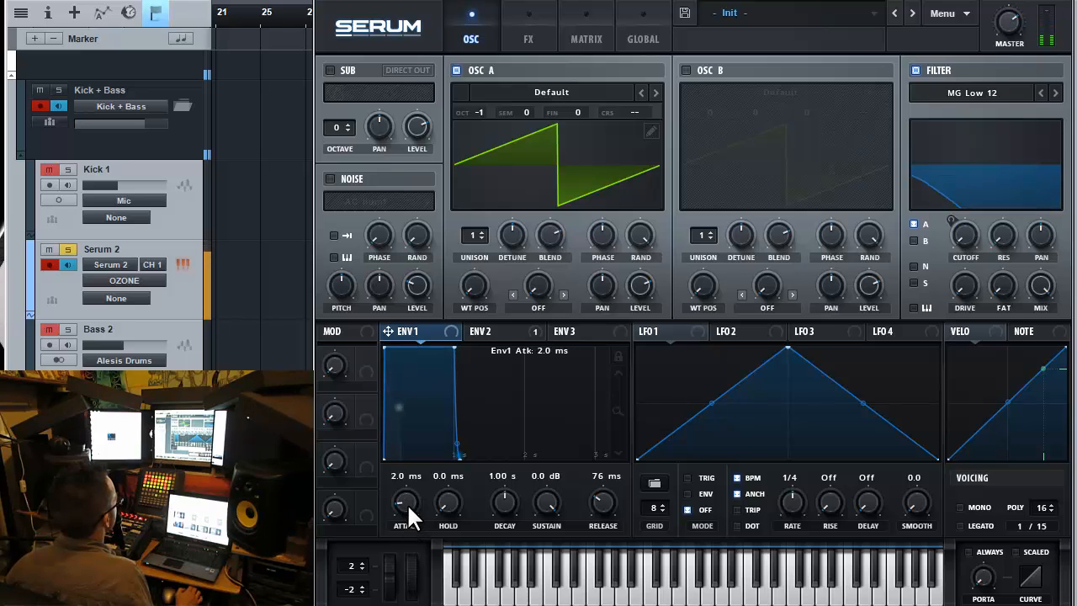
left_click_drag(407, 504, 407, 506)
- Adjust envelope 2's cutoff modulation amount and set the envelope to 402 ms decay, 44.30% sustain and 0 ms release
left_click(493, 332)
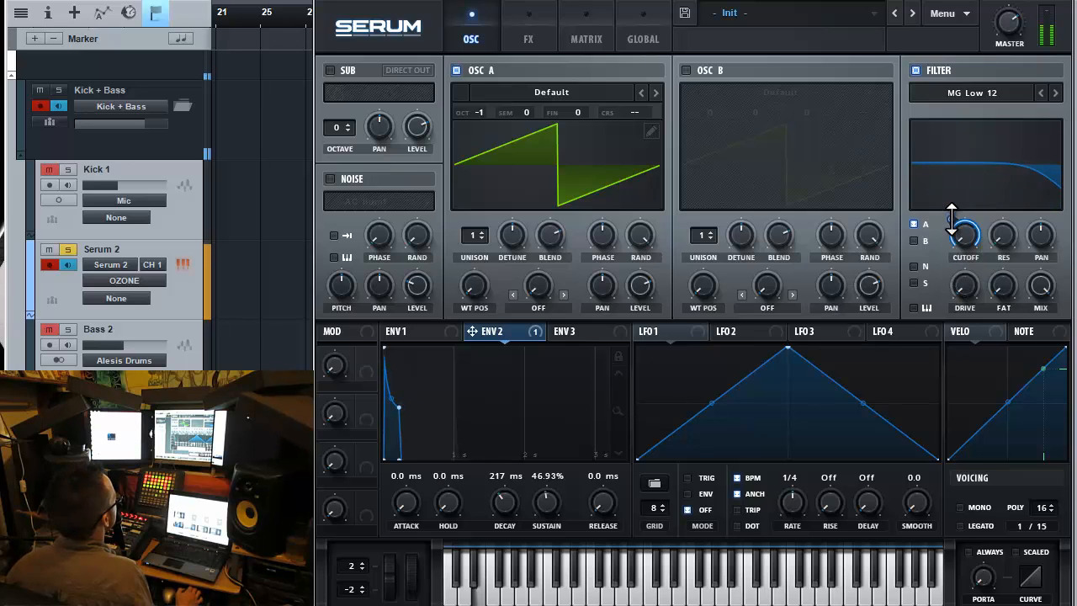
mouse_move(951, 226)
left_mouse_down()
mouse_move(950, 236)
mouse_move(949, 225)
left_mouse_up()
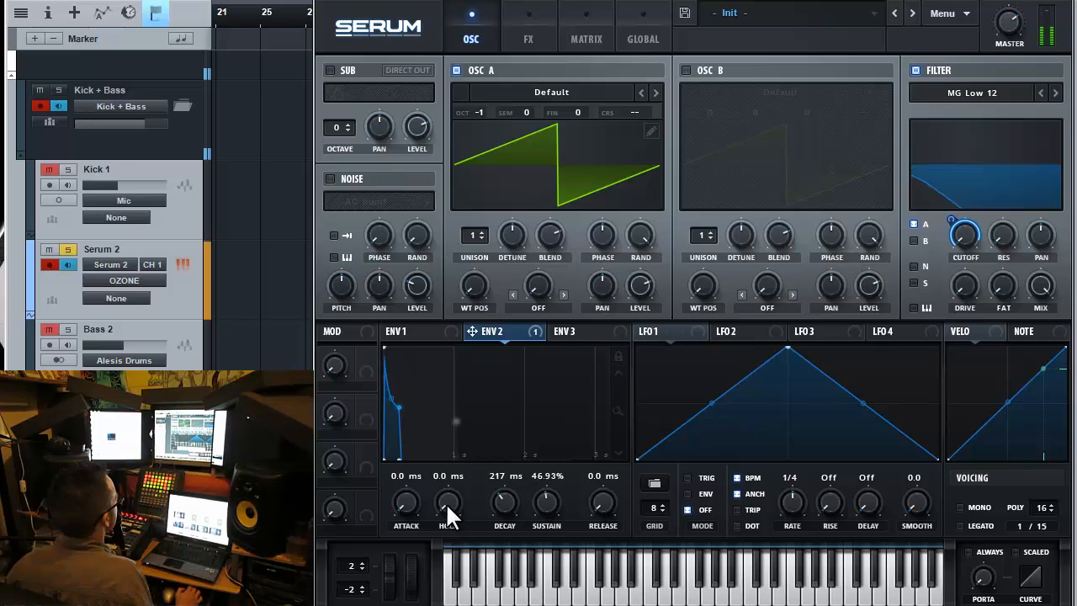
left_click_drag(435, 502, 507, 493)
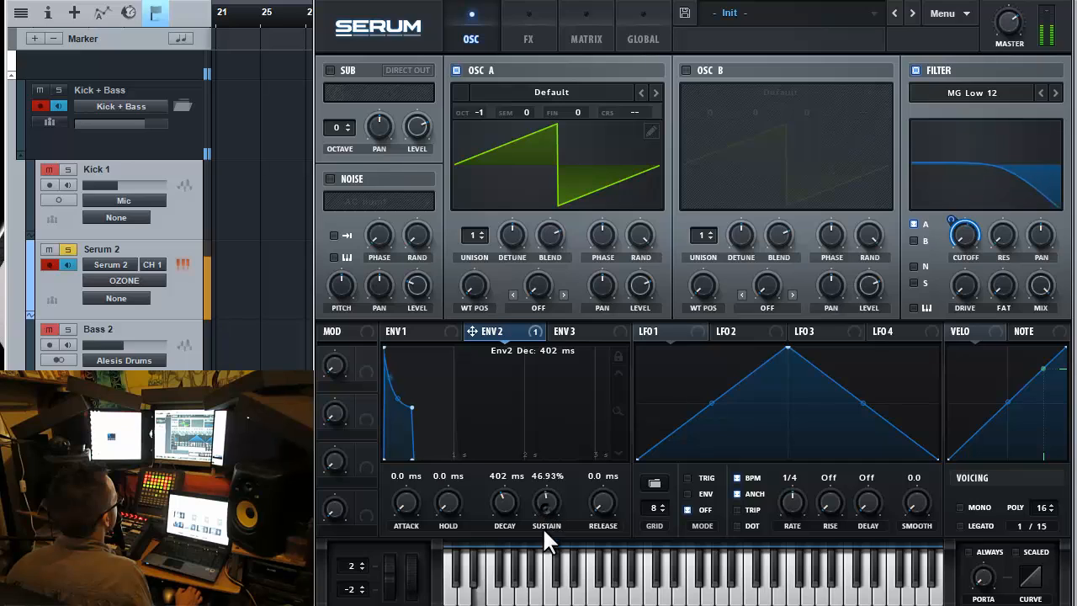
mouse_move(542, 526)
left_mouse_down()
mouse_move(538, 593)
mouse_move(545, 511)
left_mouse_up()
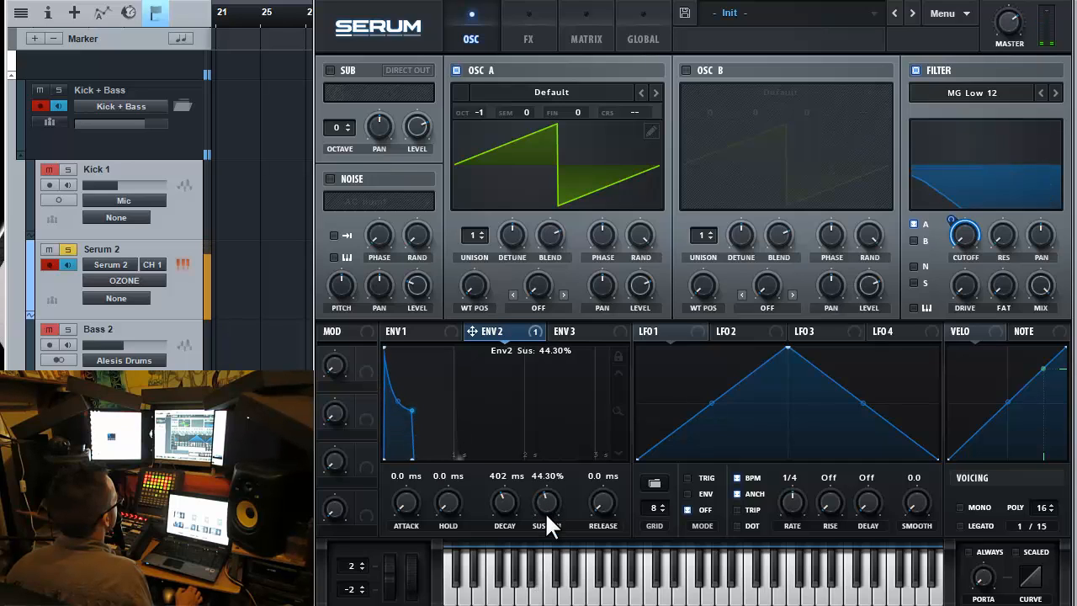
left_click_drag(600, 502, 599, 529)
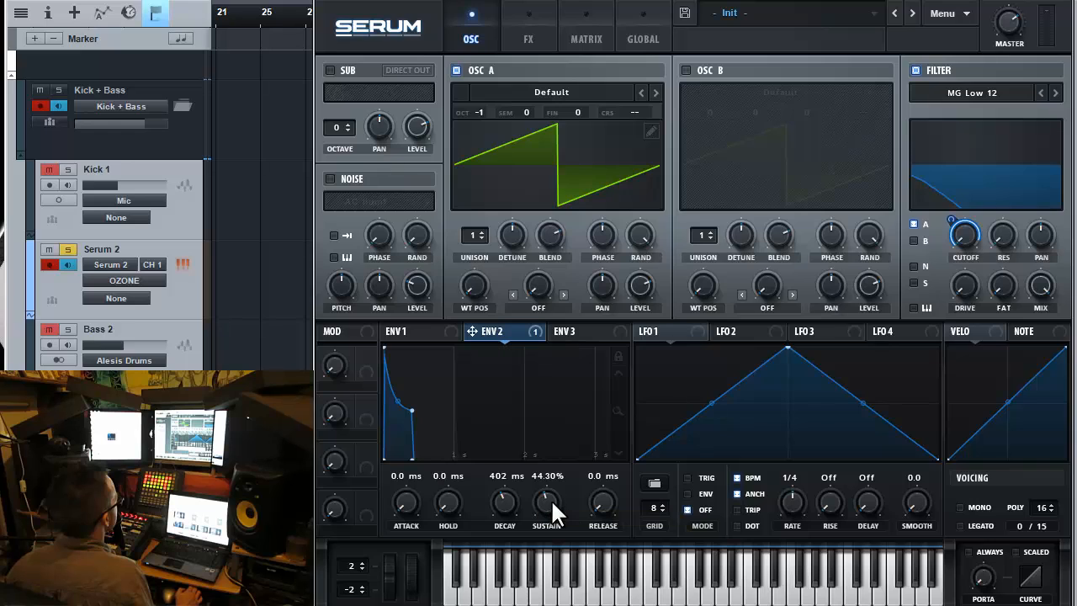
- Turn off the filter and compare a 0 ms attack on envelope 1 with a longer attack
left_click(423, 328)
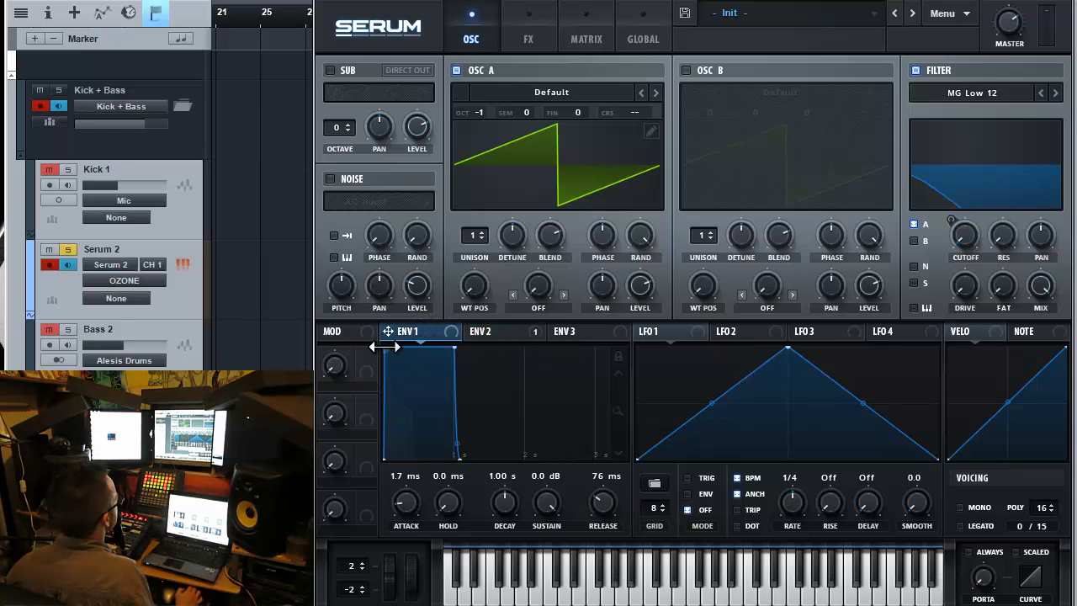
left_click_drag(372, 344, 350, 340)
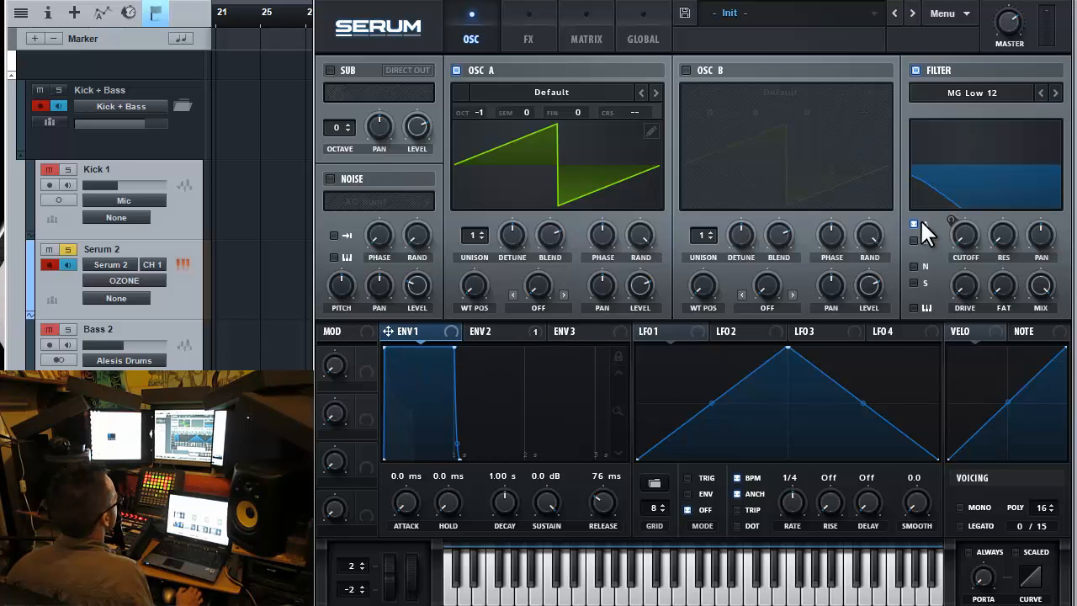
left_click(913, 71)
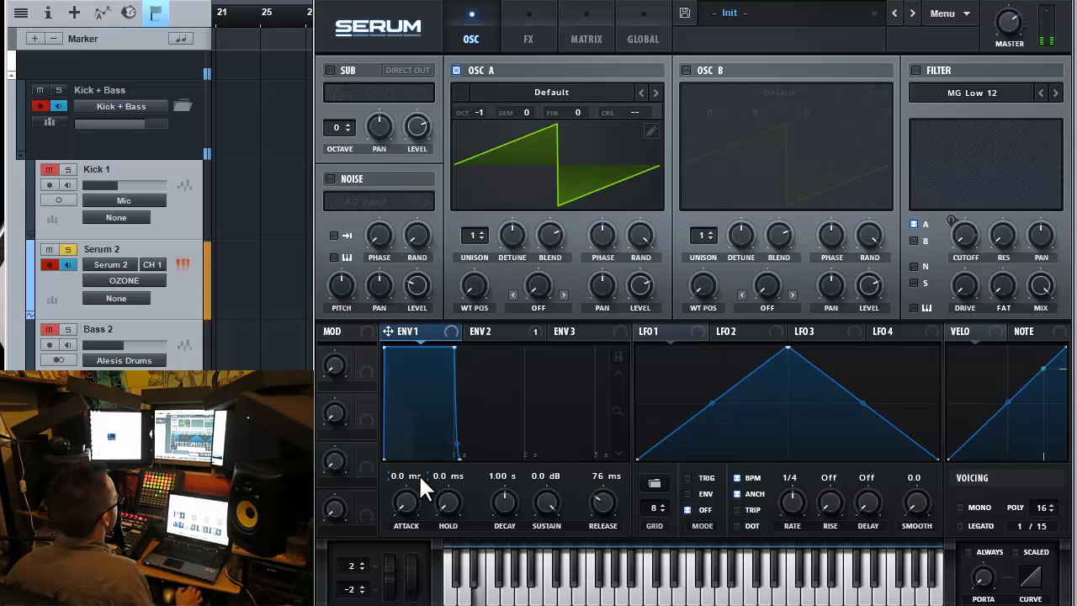
left_click_drag(409, 498, 401, 468)
- Reset envelope 1's attack to 0.5 ms and its release to 15 ms
left_click(563, 330)
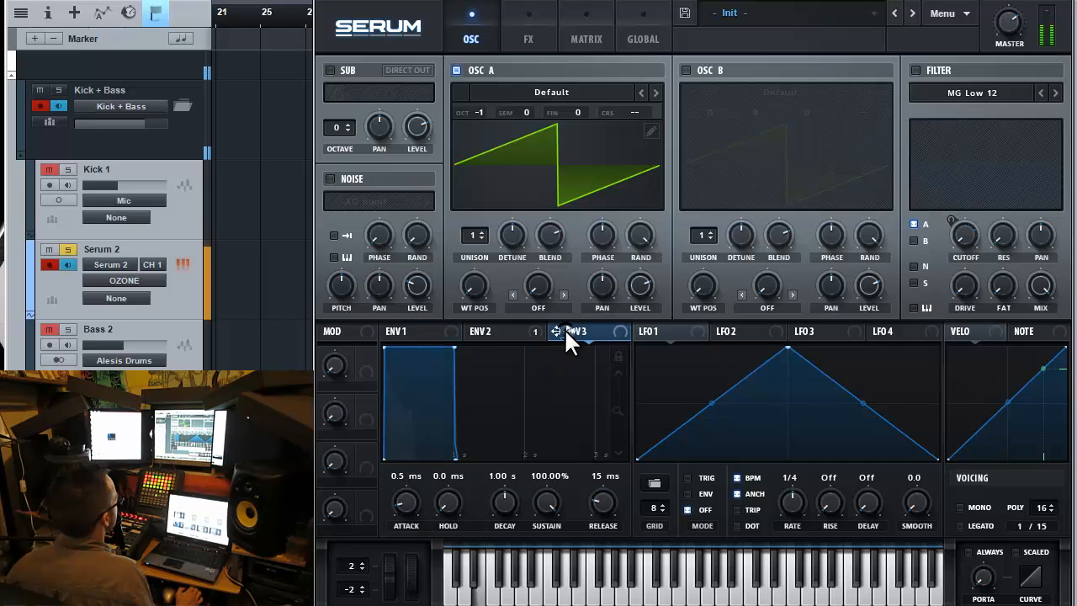
left_click(402, 331)
mouse_move(399, 492)
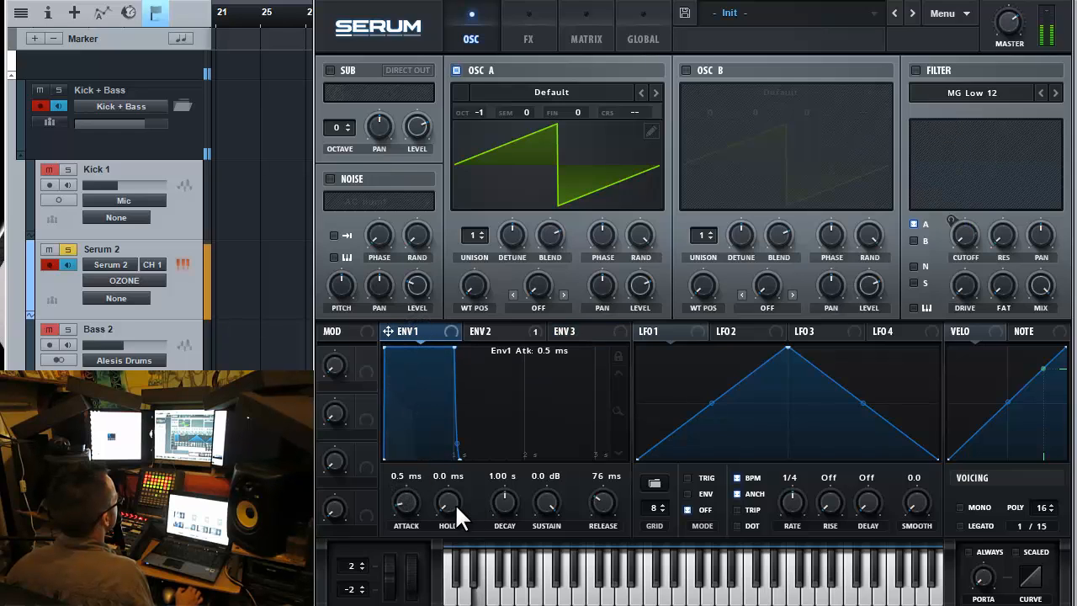
double_click(609, 502)
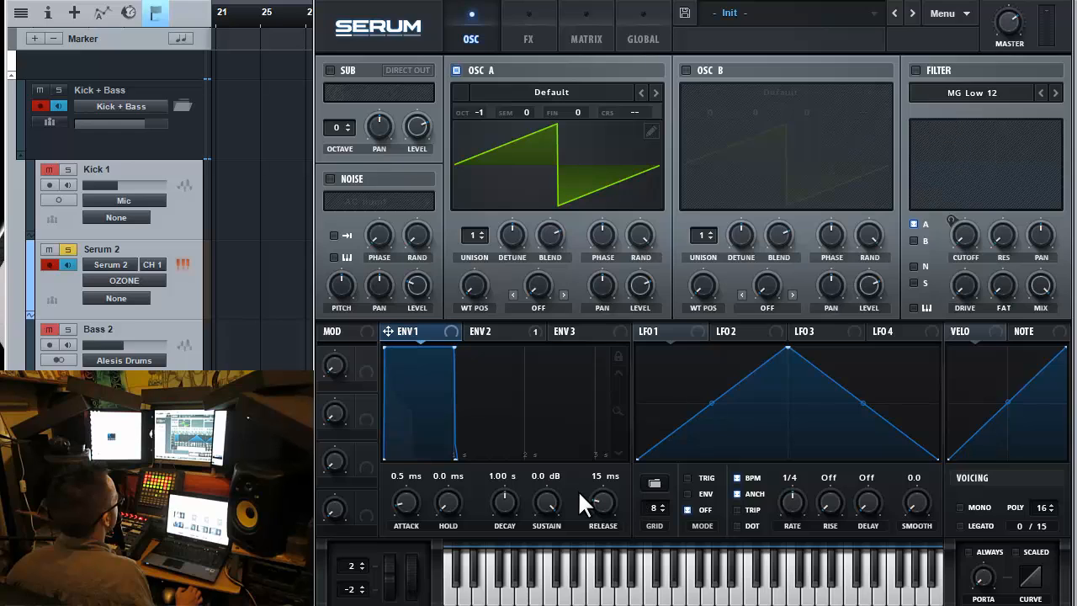
- Turn the filter back on and retune envelope 2's cutoff modulation, using a 423 ms decay and 33.33% sustain
left_click(478, 334)
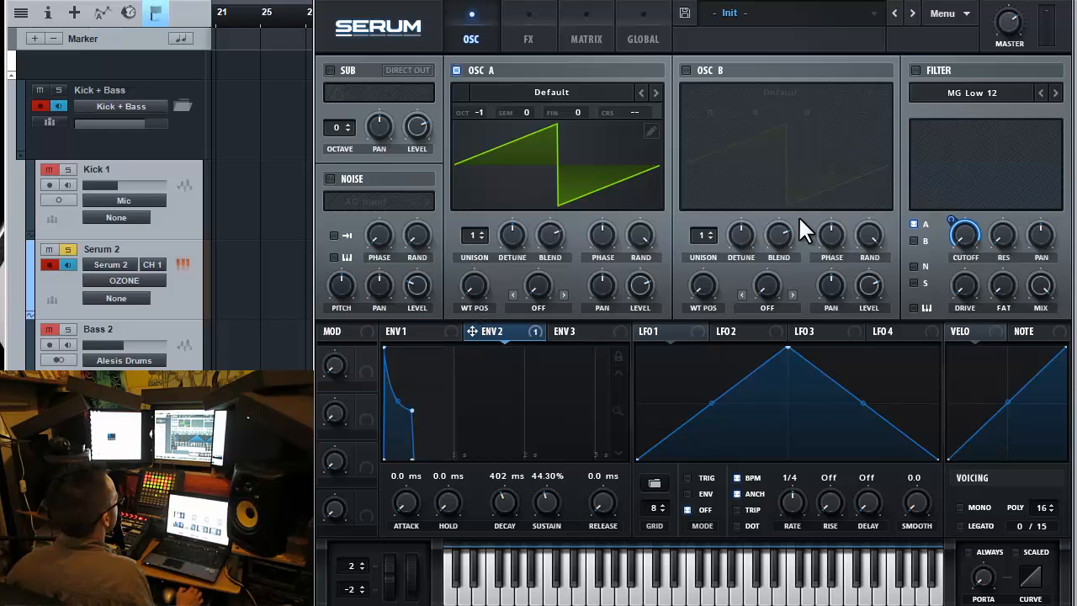
left_click(915, 69)
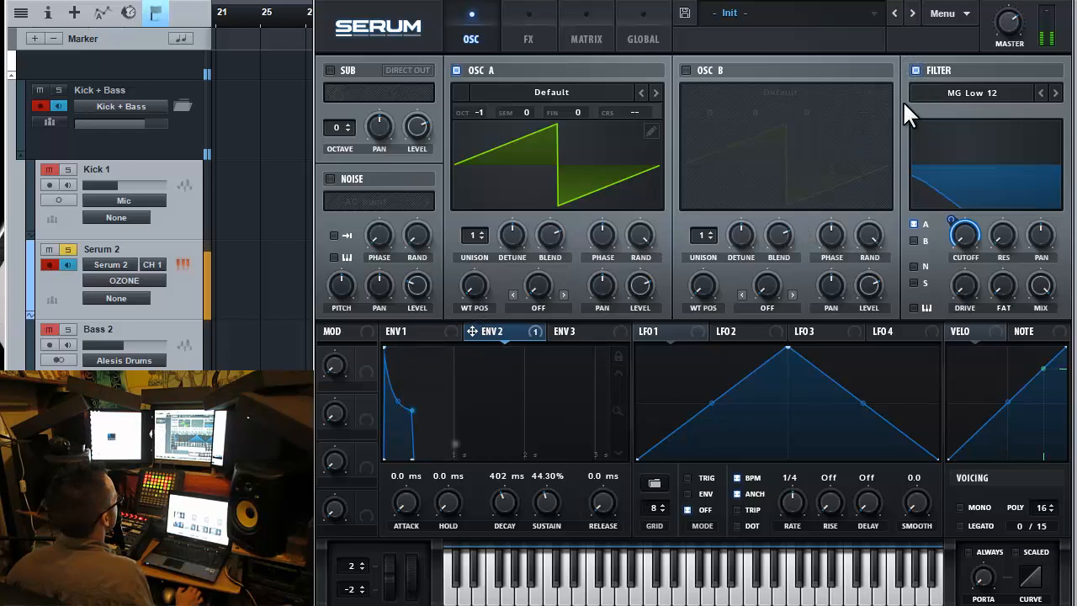
left_click_drag(953, 238, 951, 177)
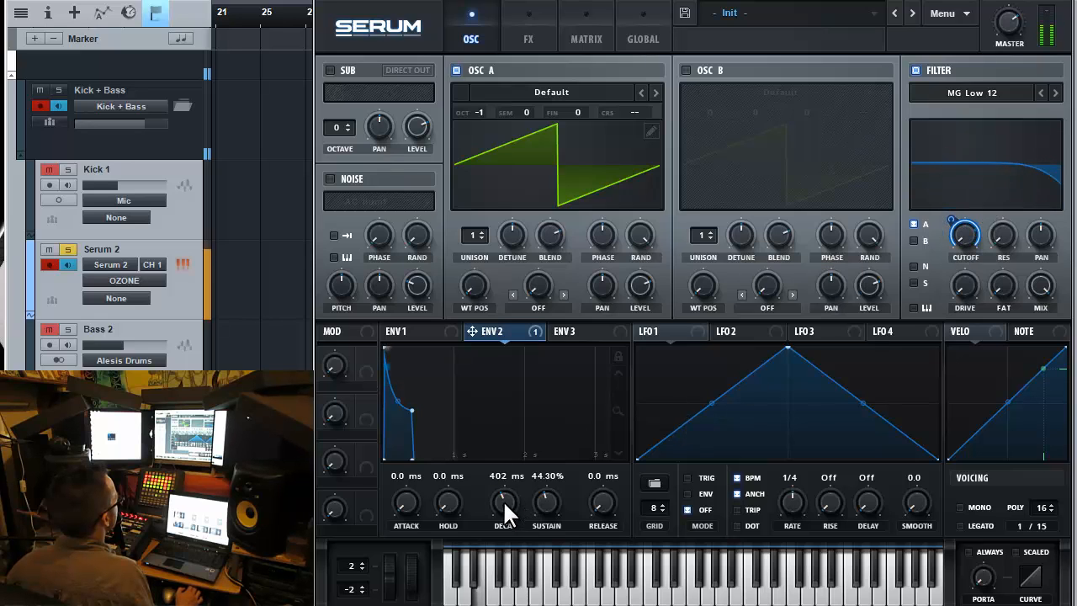
mouse_move(504, 501)
left_mouse_down()
mouse_move(509, 465)
mouse_move(495, 512)
mouse_move(496, 497)
mouse_move(510, 503)
mouse_move(531, 543)
mouse_move(529, 507)
mouse_move(505, 487)
mouse_move(505, 497)
left_mouse_up()
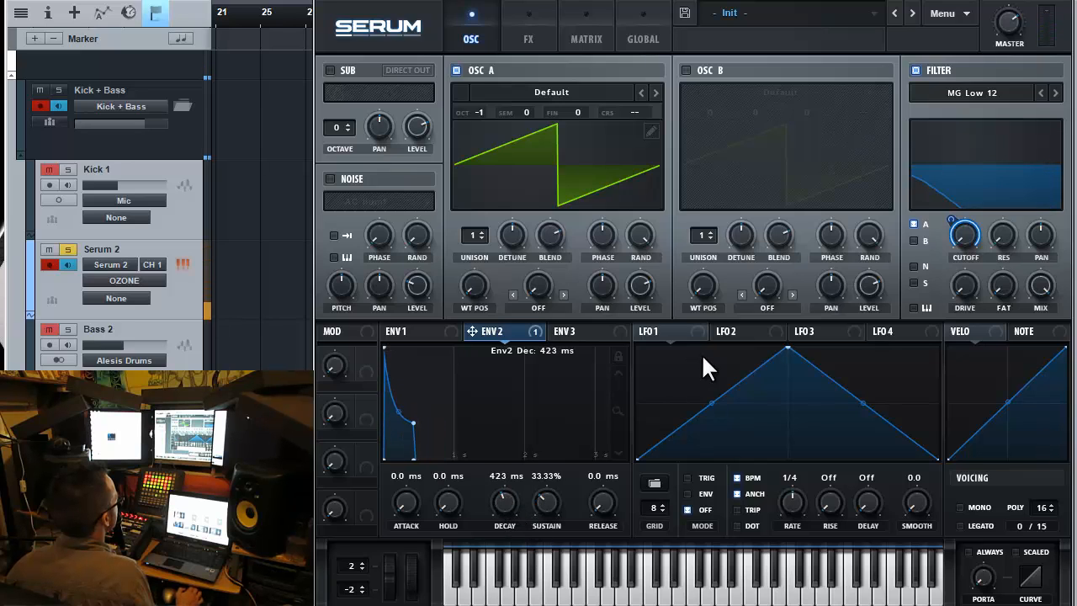
- Replace the filter type with Low 12, compare it with Low 6 and settle on Low 18
left_click(990, 91)
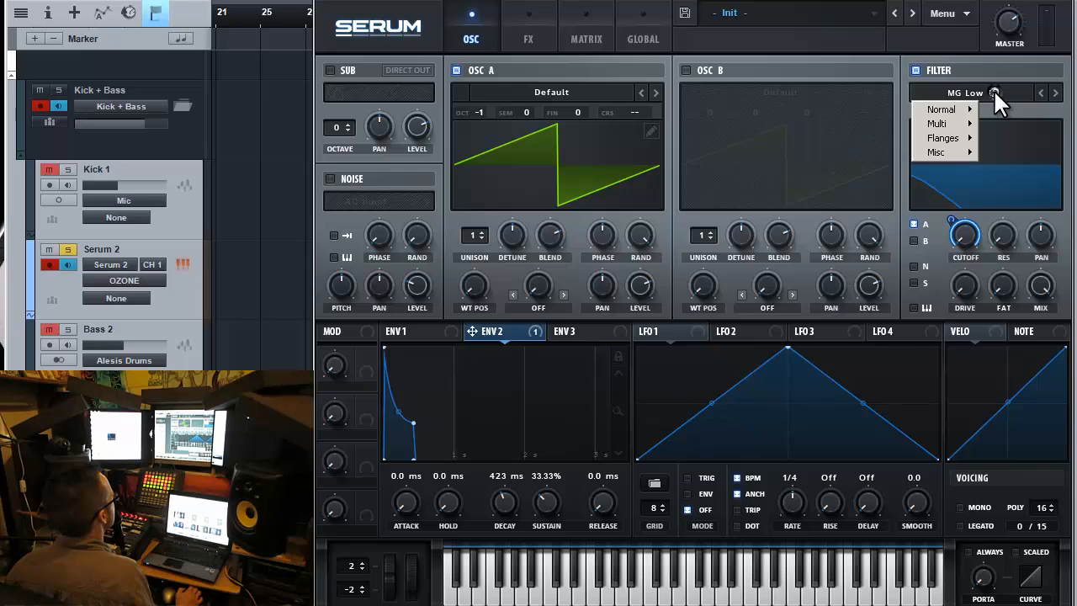
mouse_move(947, 108)
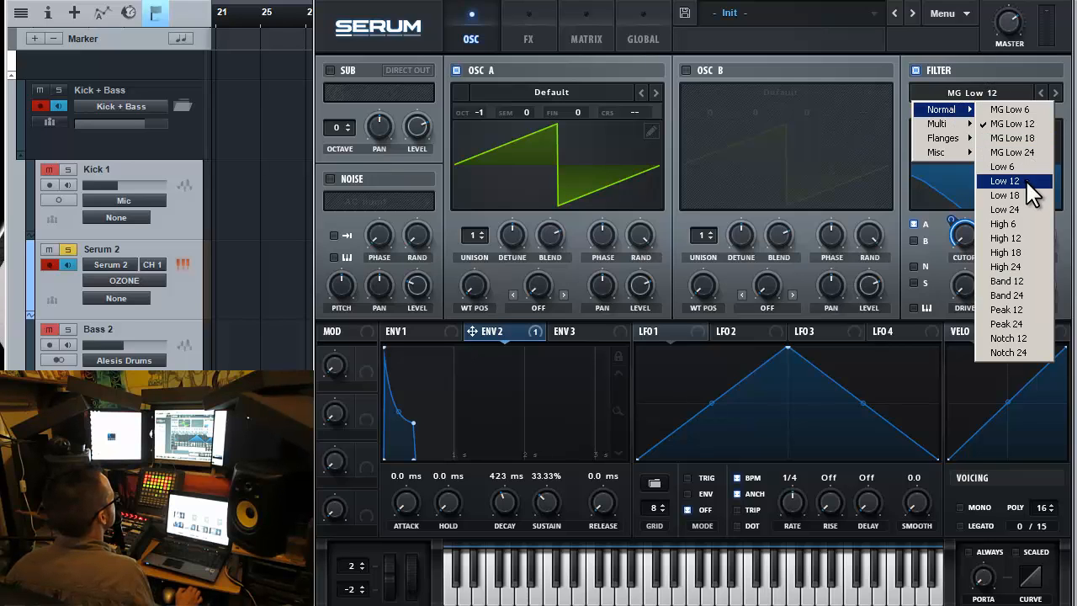
left_click(1005, 181)
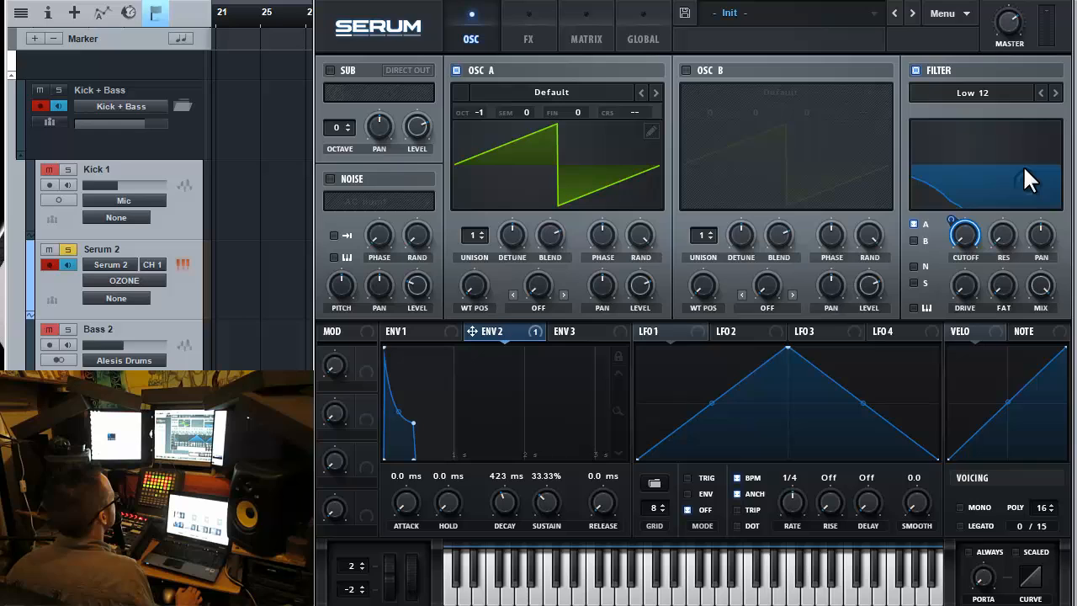
left_click(1043, 93)
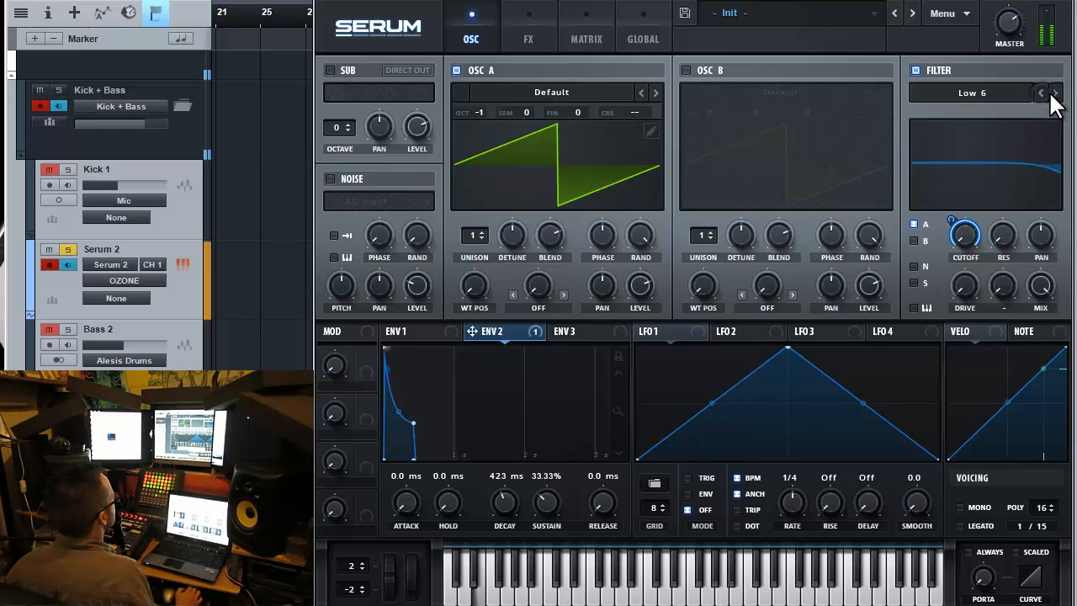
left_click(1055, 93)
left_click(1055, 93)
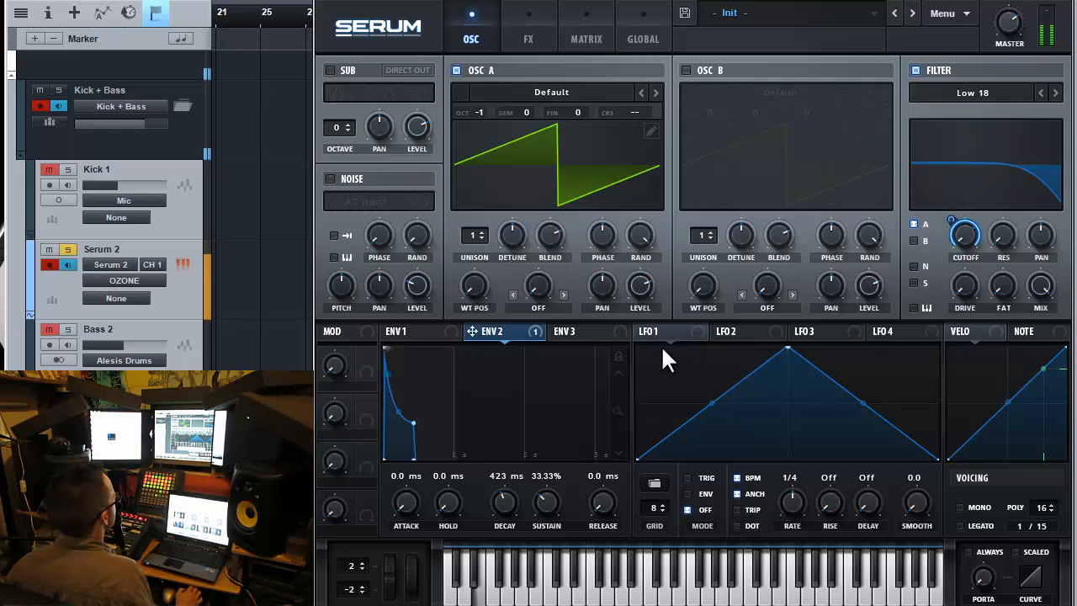
- Set envelope 2's decay to 519 ms and retune its modulation amount on the filter cutoff
mouse_move(503, 499)
left_mouse_down()
mouse_move(505, 487)
mouse_move(505, 498)
left_mouse_up()
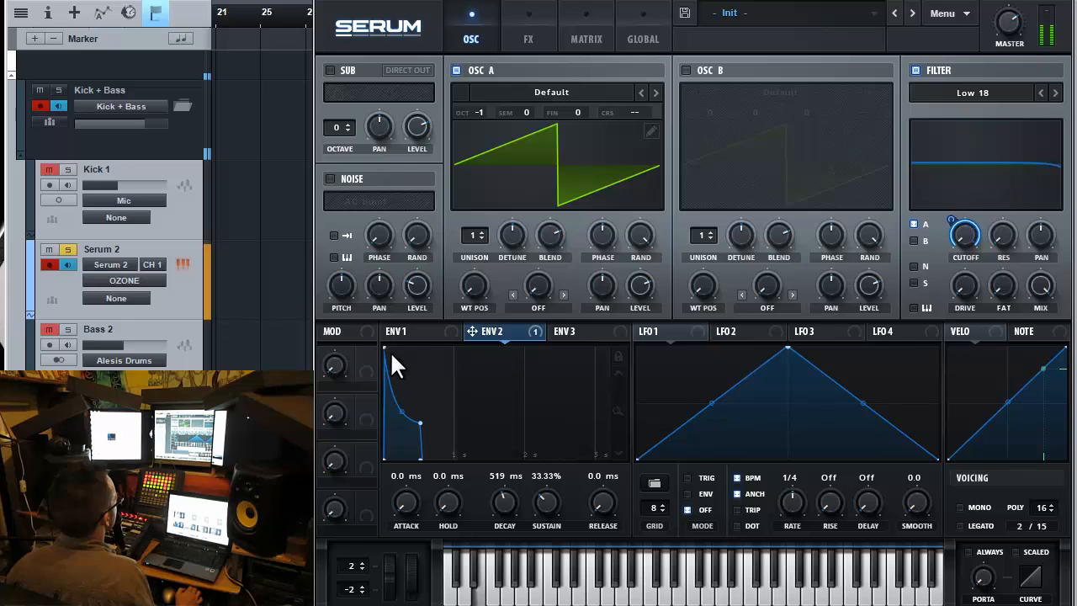
mouse_move(385, 347)
left_mouse_down()
mouse_move(372, 372)
mouse_move(389, 346)
left_mouse_up()
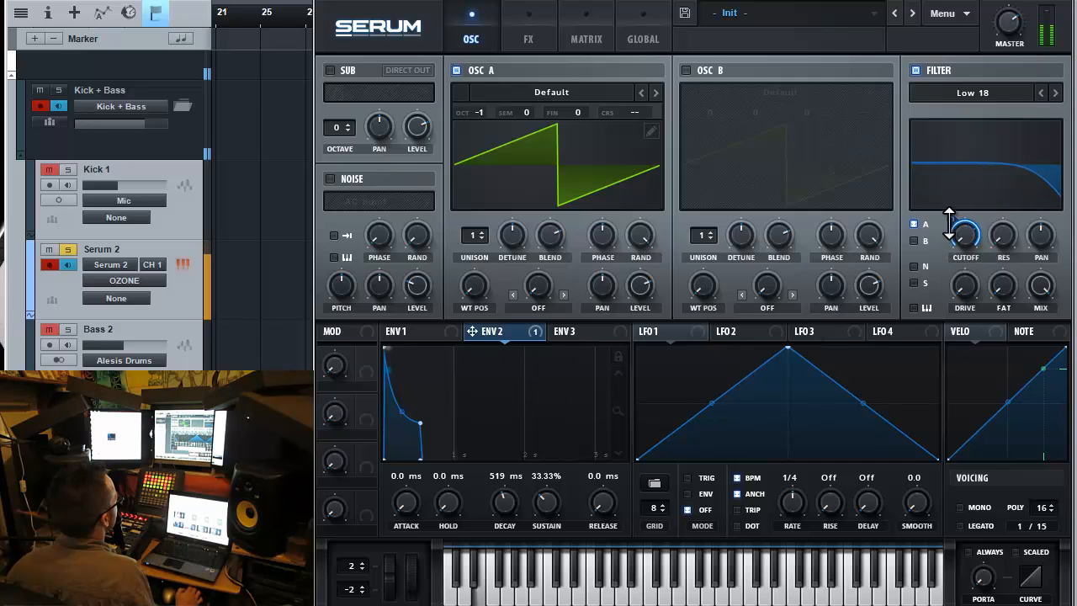
mouse_move(948, 228)
left_mouse_down()
mouse_move(945, 237)
mouse_move(944, 226)
left_mouse_up()
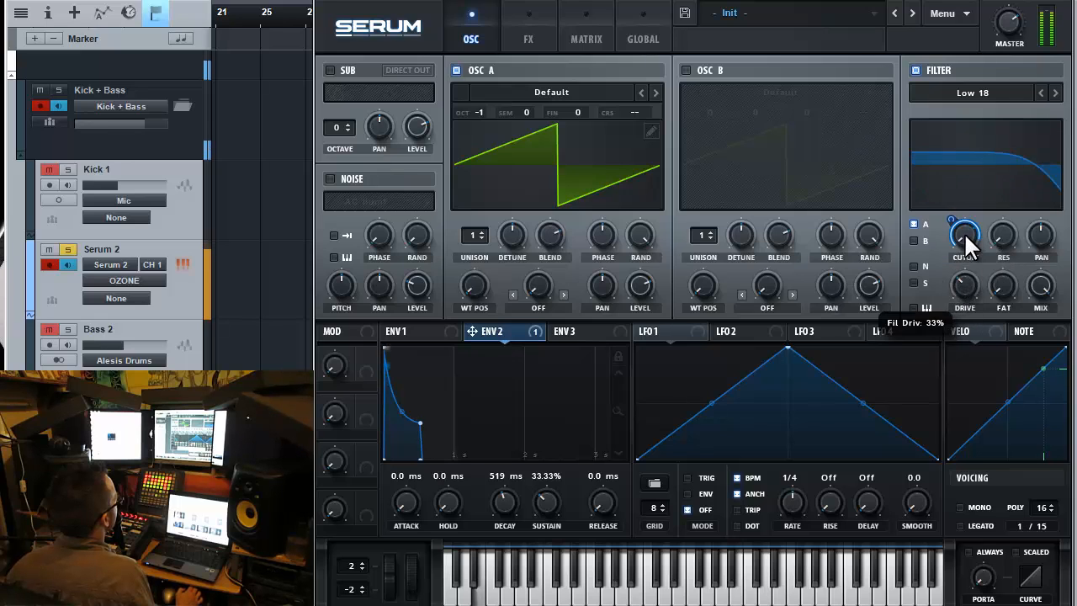
- Try the filter with 33% drive and turn the drive back down
left_click_drag(964, 234, 962, 276)
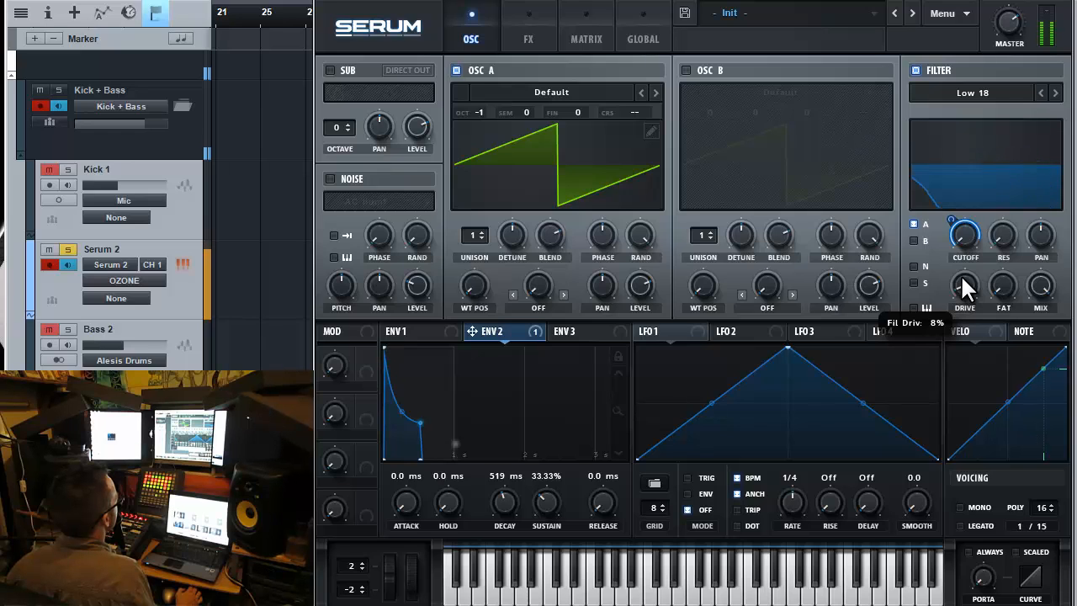
left_click_drag(964, 286, 670, 440)
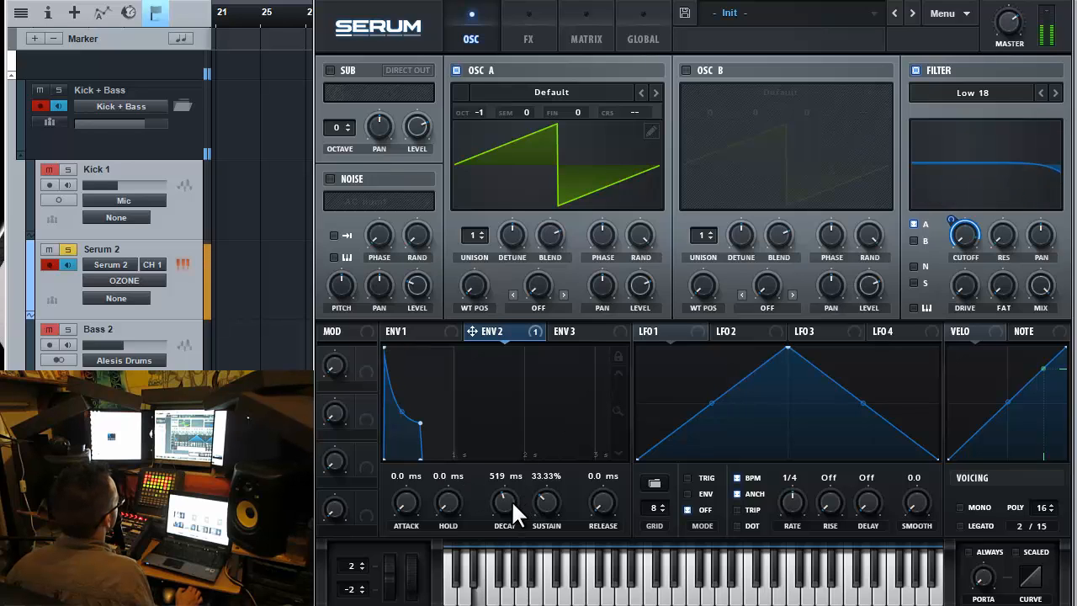
- Set envelope 2's sustain to 22.37% and its decay to 1.00 s
mouse_move(510, 485)
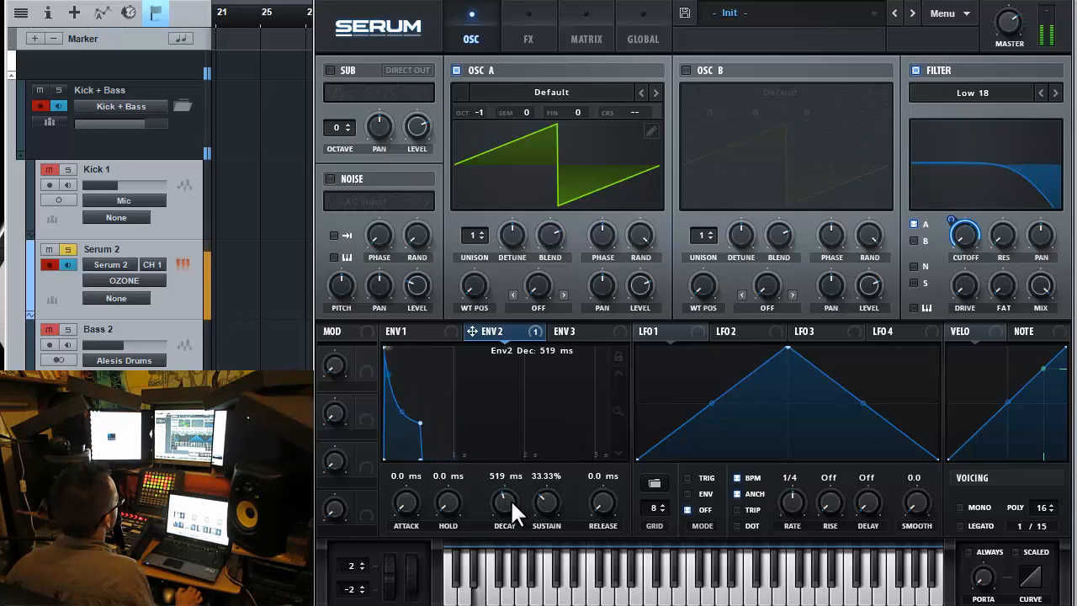
mouse_move(535, 500)
left_mouse_down()
mouse_move(554, 395)
mouse_move(516, 584)
mouse_move(527, 513)
left_mouse_up()
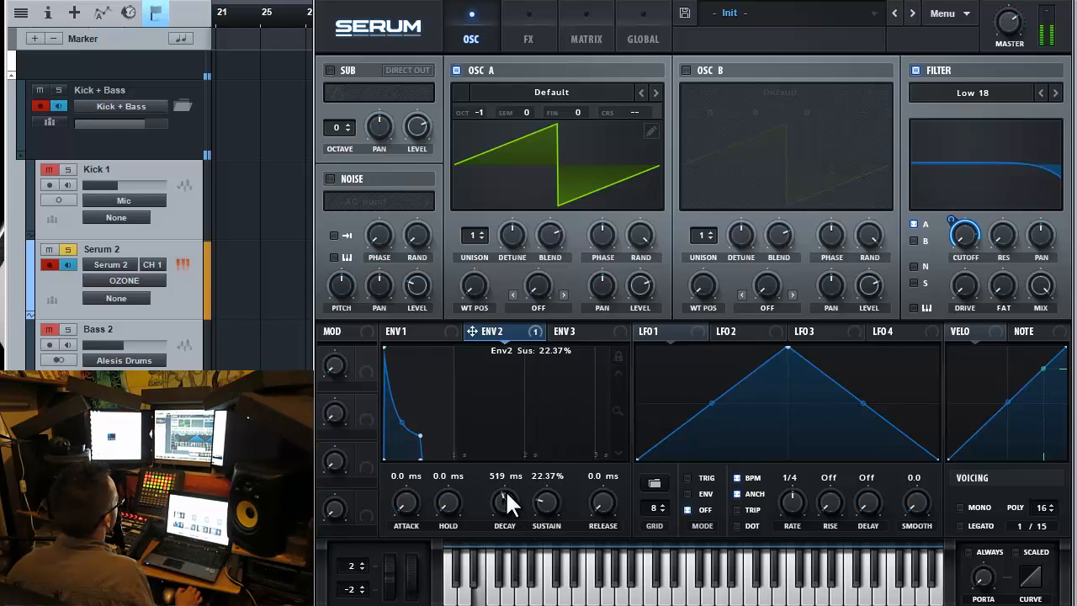
double_click(505, 495)
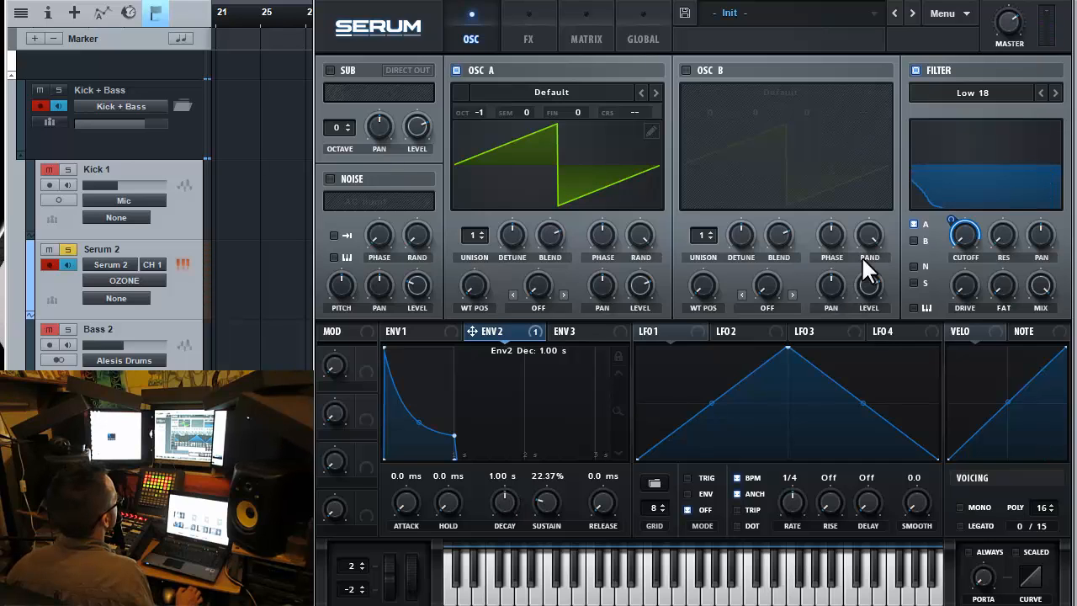
- Switch the filter to Low 24, compare 0.5 ms with 0 ms attack on envelope 2, and raise its sustain to 62.72%
left_click(1054, 93)
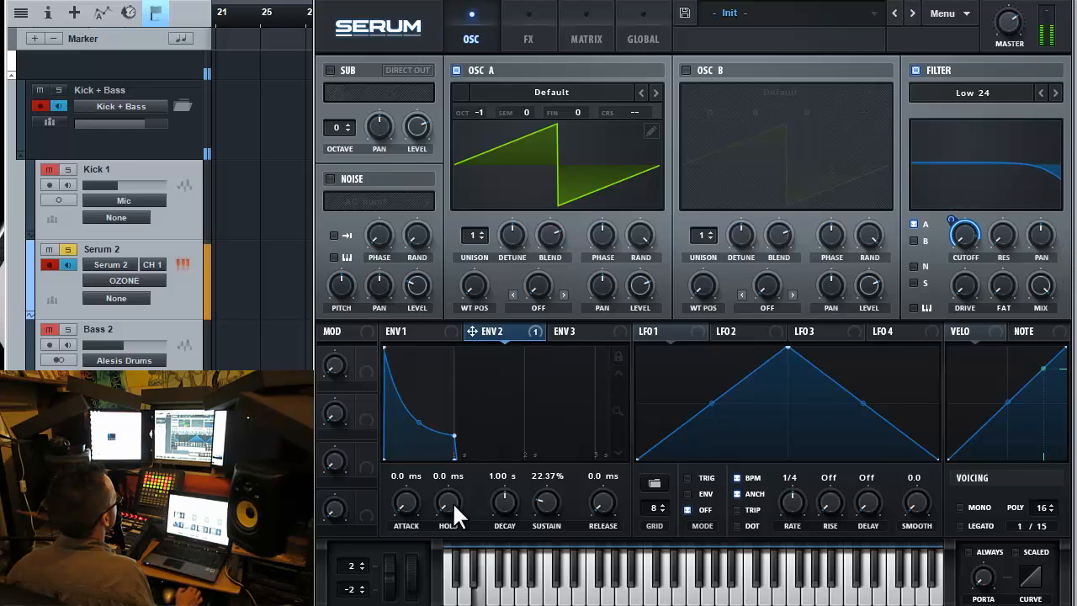
mouse_move(406, 496)
left_mouse_down()
mouse_move(408, 476)
mouse_move(413, 526)
mouse_move(406, 498)
left_mouse_up()
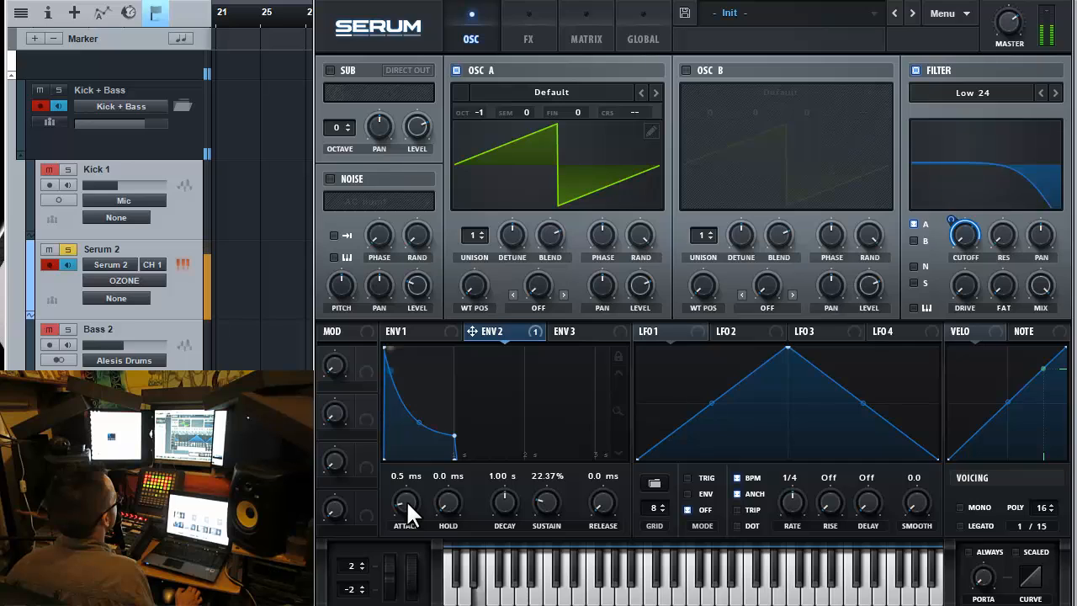
left_click_drag(409, 510, 413, 591)
left_click_drag(537, 510, 560, 442)
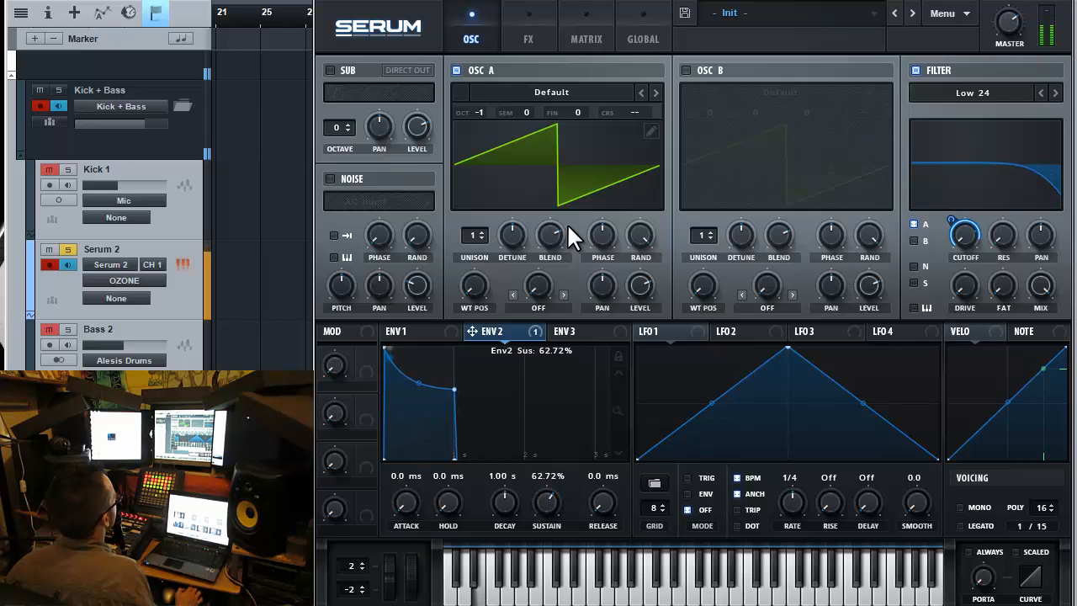
- Adjust oscillator A's initial phase and turn its phase randomness down
mouse_move(639, 241)
left_mouse_down()
mouse_move(608, 458)
mouse_move(637, 206)
mouse_move(636, 243)
left_mouse_up()
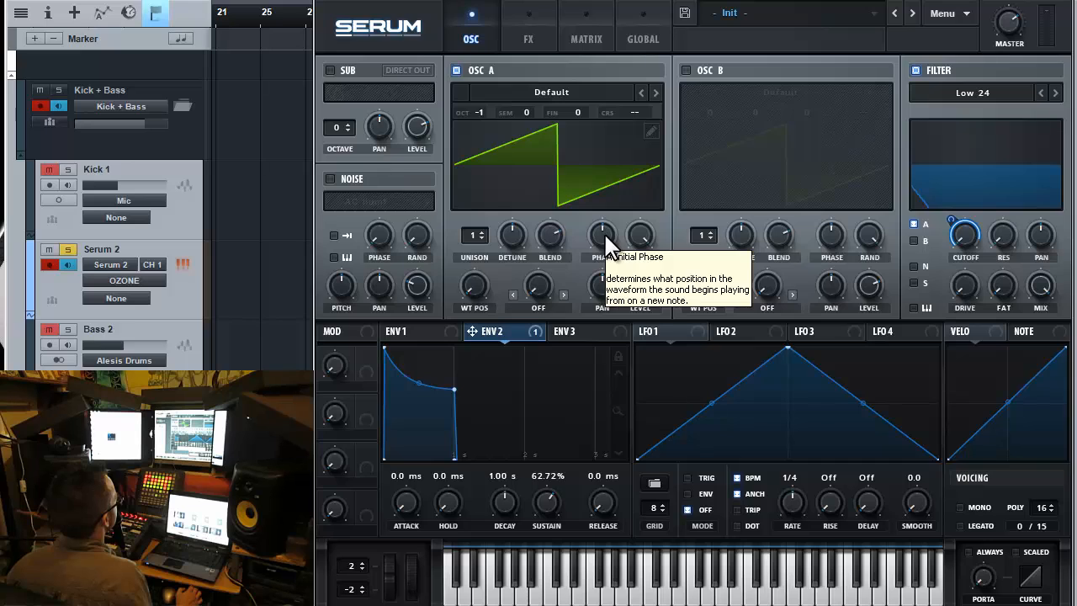
left_click_drag(604, 232, 565, 289)
left_click_drag(640, 239, 622, 463)
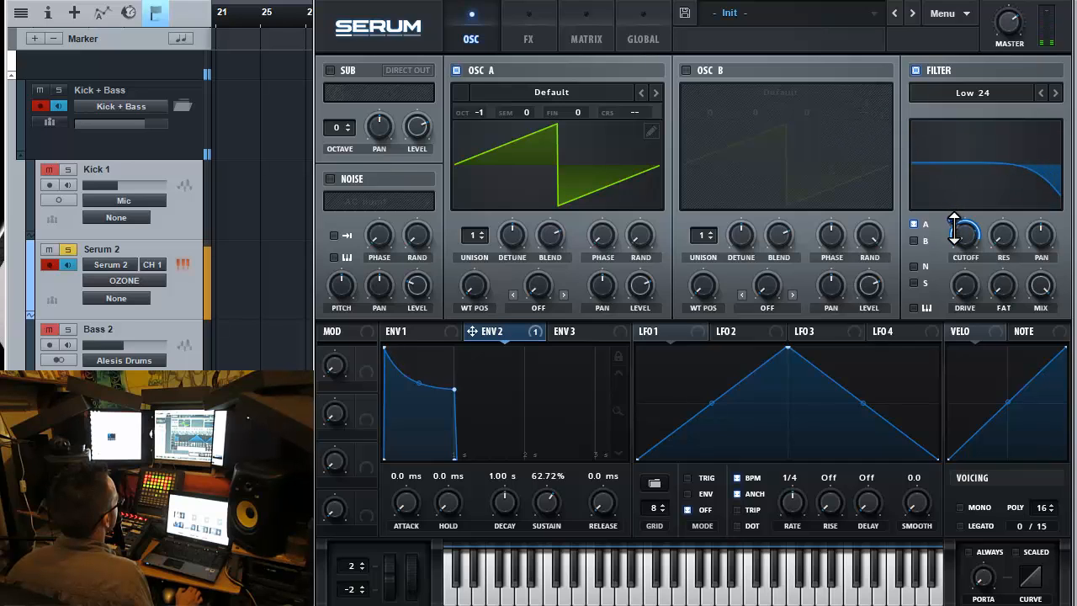
- Shorten envelope 2's decay to 469 ms and lower its sustain to 31.58%
mouse_move(952, 219)
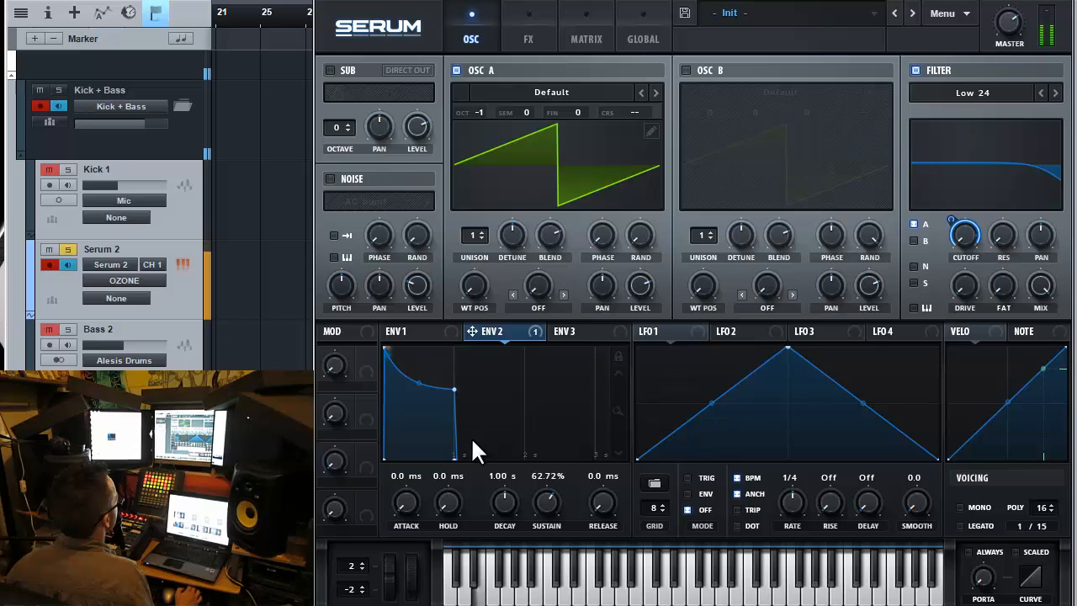
left_click_drag(546, 517, 547, 527)
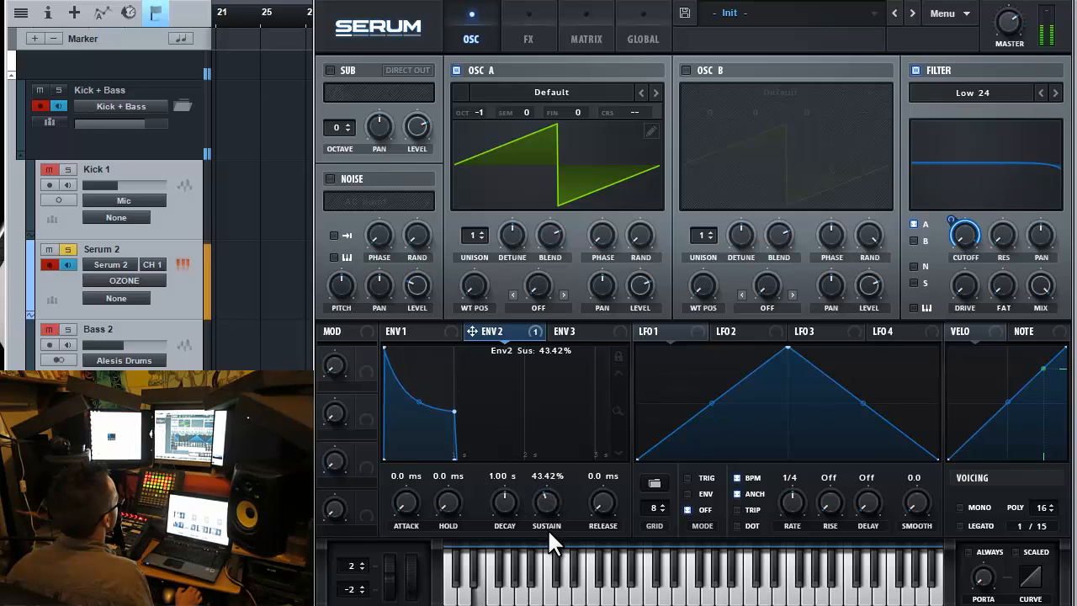
left_click_drag(503, 494, 533, 527)
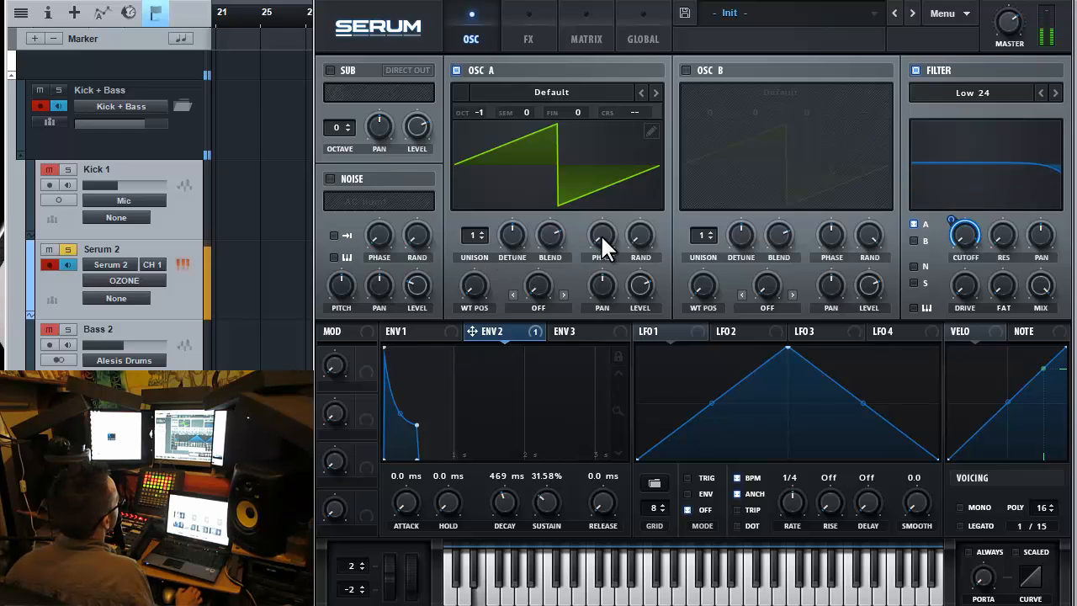
- Readjust oscillator A's initial phase, compare a higher phase randomness and turn the randomness back down
left_click_drag(601, 234, 646, 206)
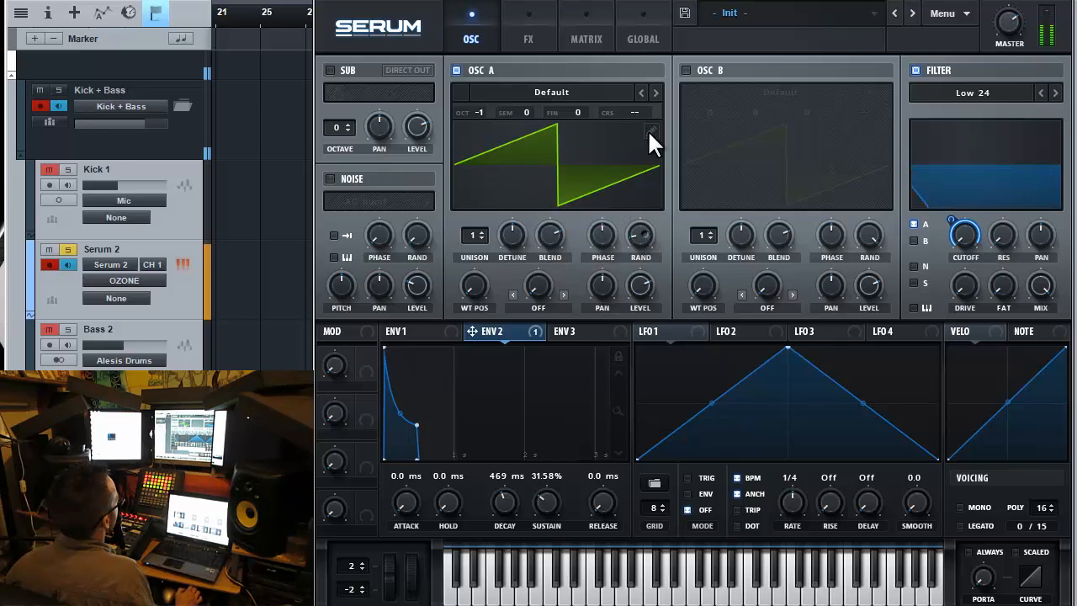
left_click_drag(648, 131, 652, 97)
left_click_drag(642, 227, 634, 370)
mouse_move(643, 231)
left_mouse_down()
mouse_move(638, 294)
mouse_move(608, 239)
mouse_move(583, 307)
left_mouse_up()
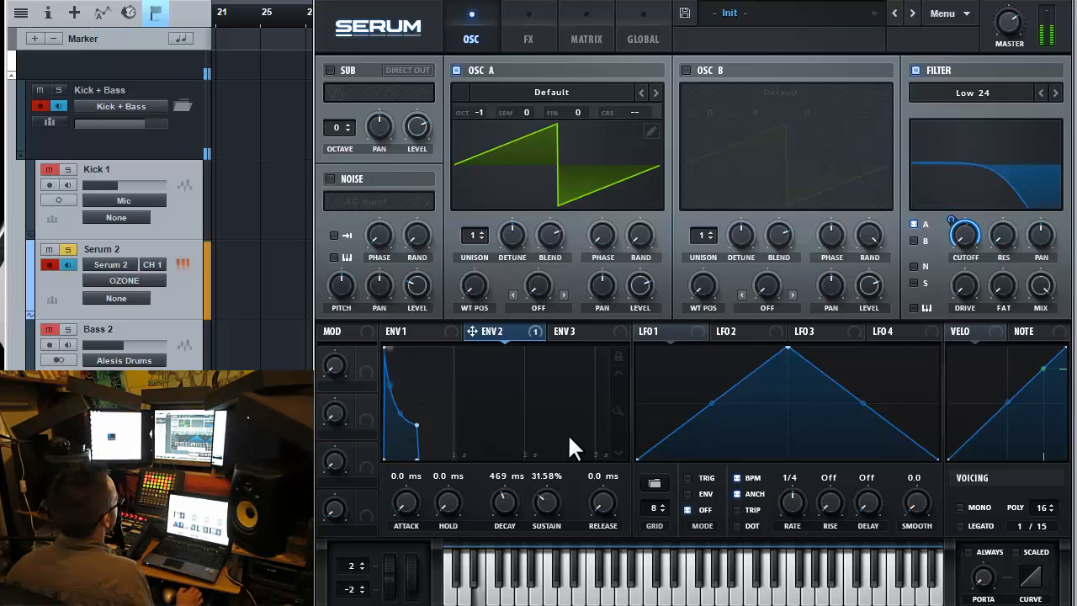
- Unsolo the Serum 2 track and adjust its volume fader in the mixing console so it plays together with the kick
left_click(74, 246)
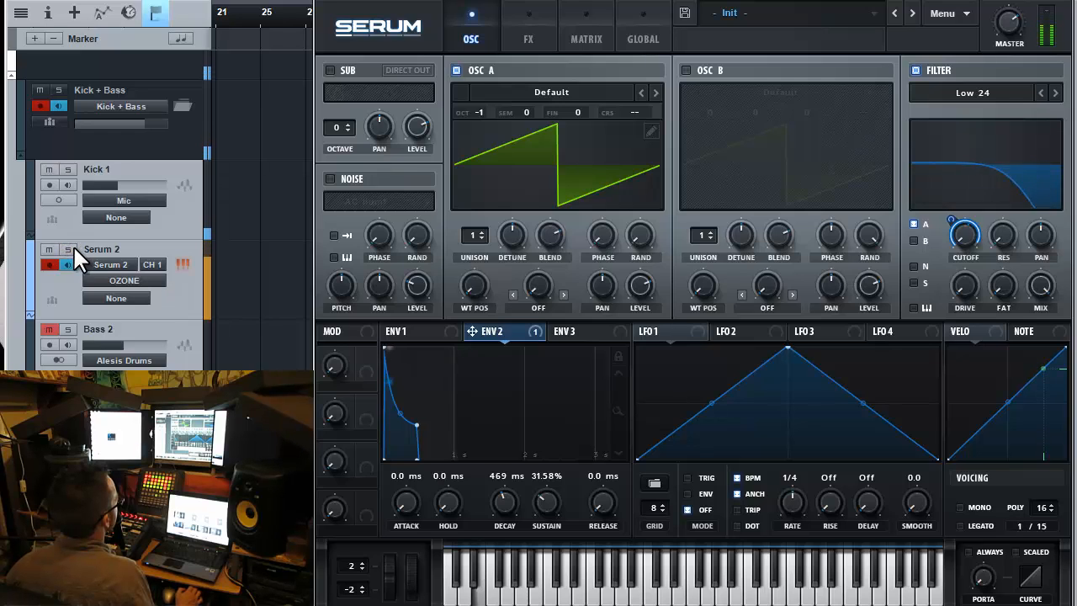
left_click(94, 250)
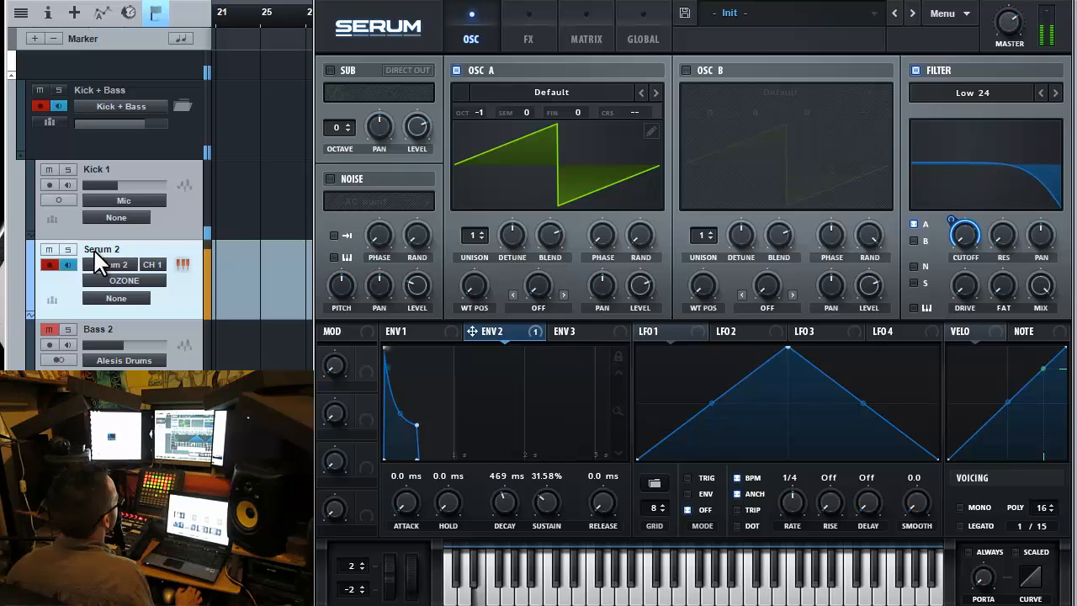
key("F3")
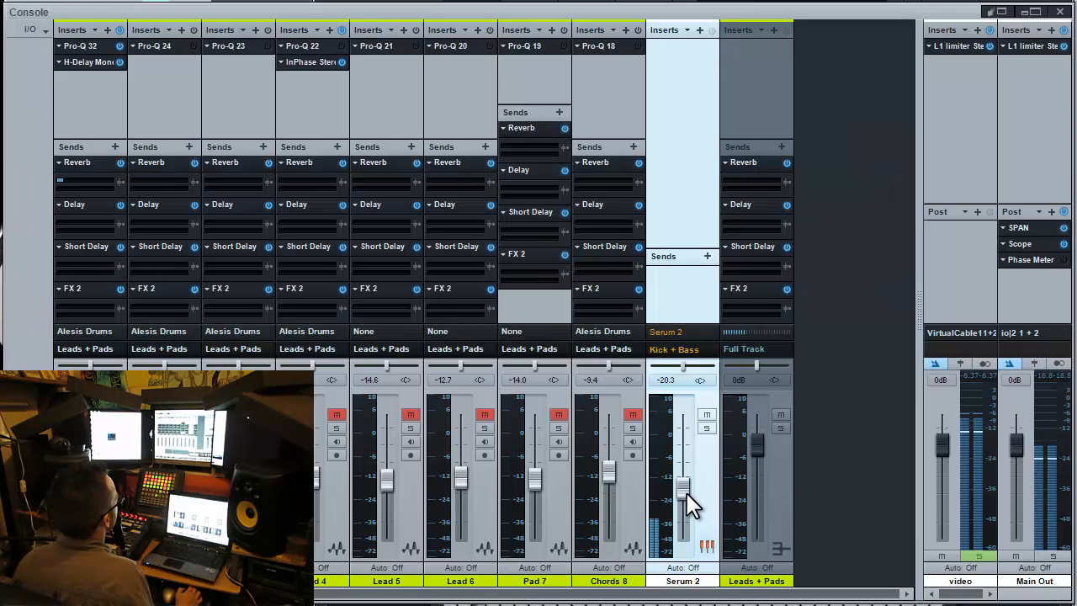
left_click_drag(686, 493, 688, 492)
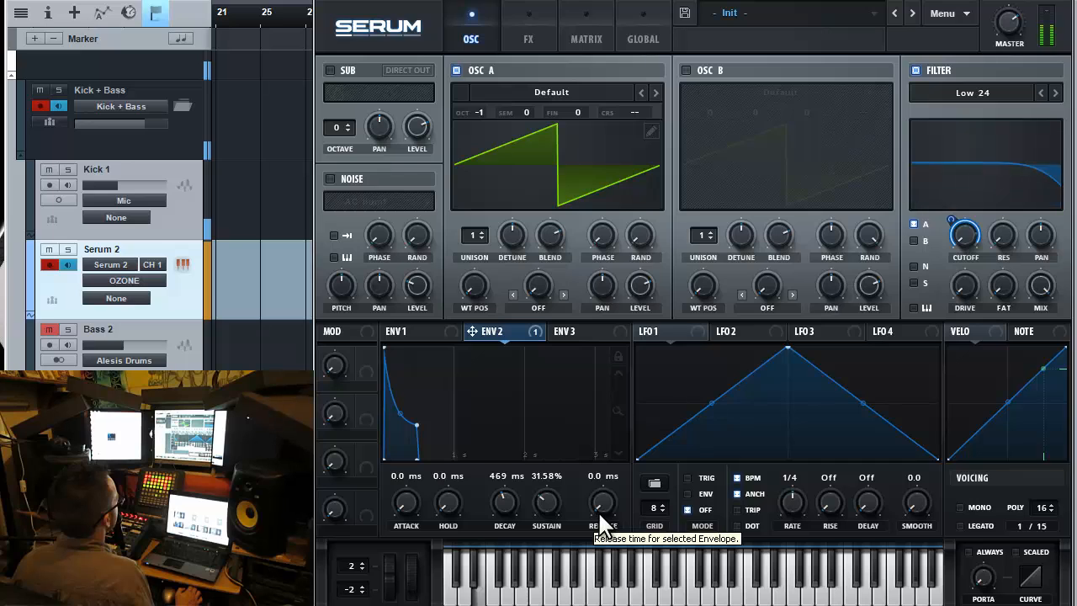
- Compare the Low 12, Low 18 and Low 24 filters, settle on Low 18, and retune envelope 2's cutoff modulation amount
left_click(1041, 93)
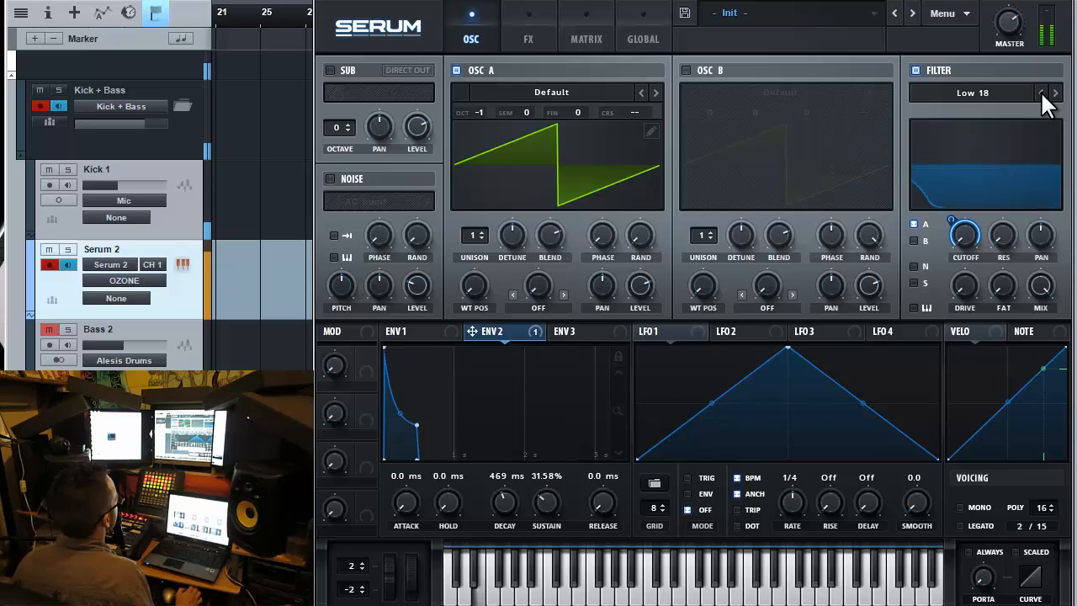
left_click(1041, 93)
left_click(1054, 93)
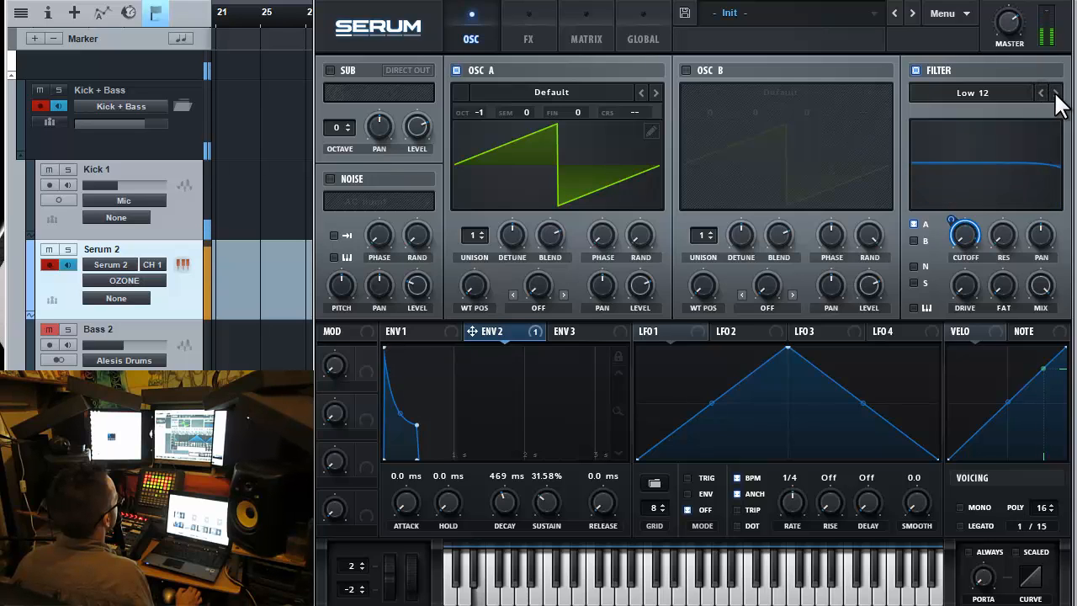
left_click(1055, 93)
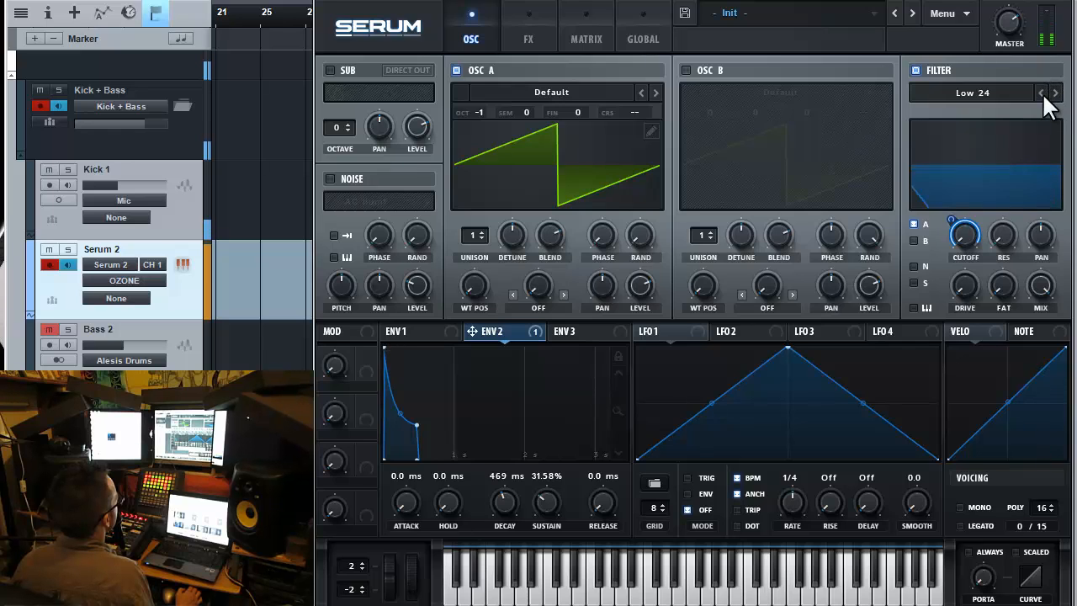
left_click(1042, 93)
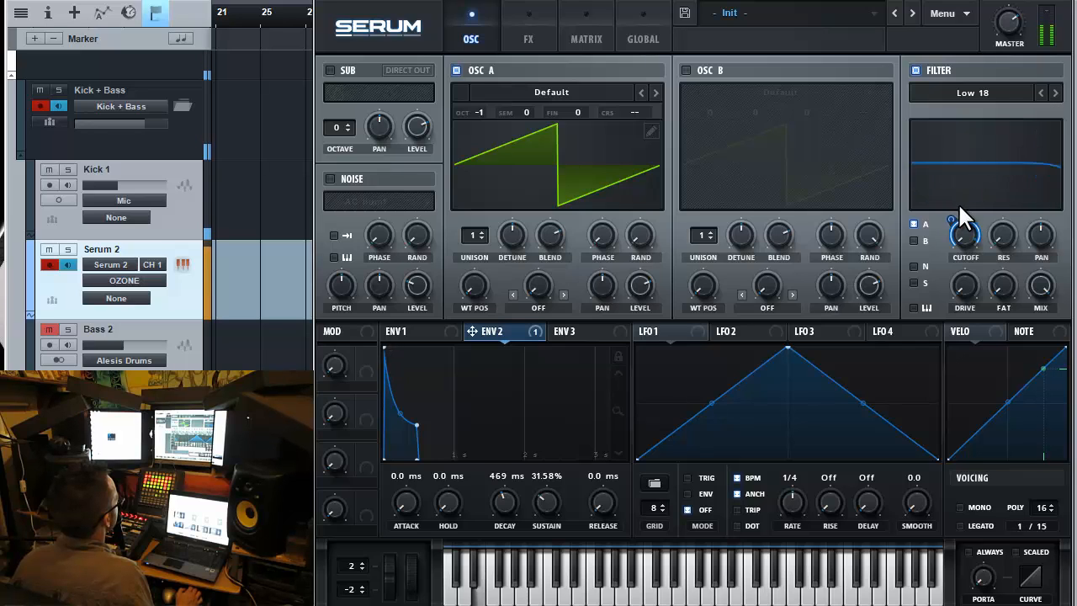
mouse_move(951, 218)
left_mouse_down()
mouse_move(950, 205)
mouse_move(946, 215)
left_mouse_up()
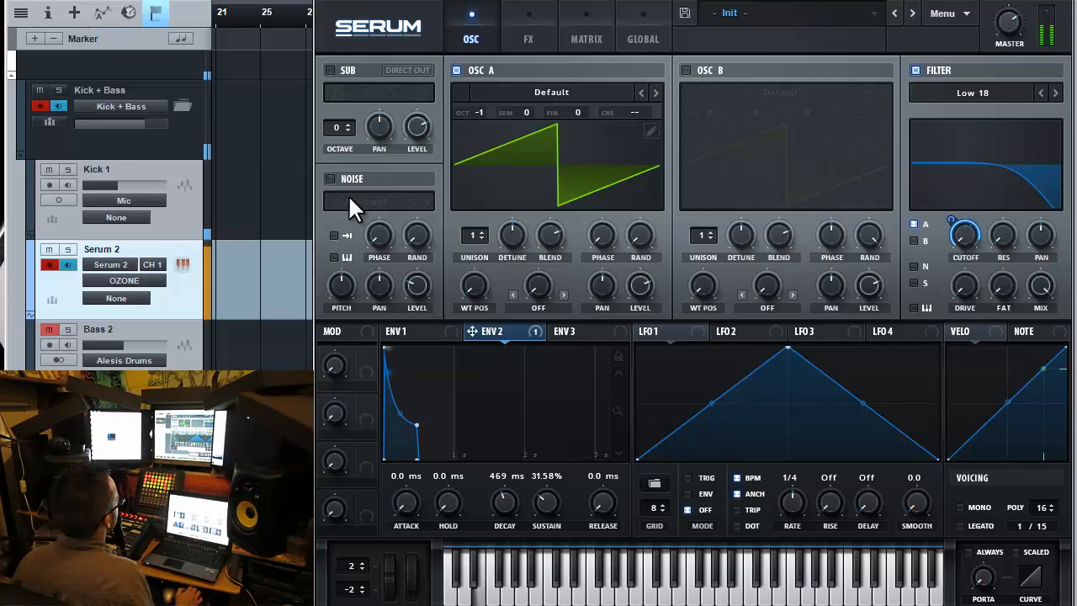
- Enable the sub oscillator, compare its triangle and neighbouring wave shapes, and set it to the sine shape
left_click(329, 71)
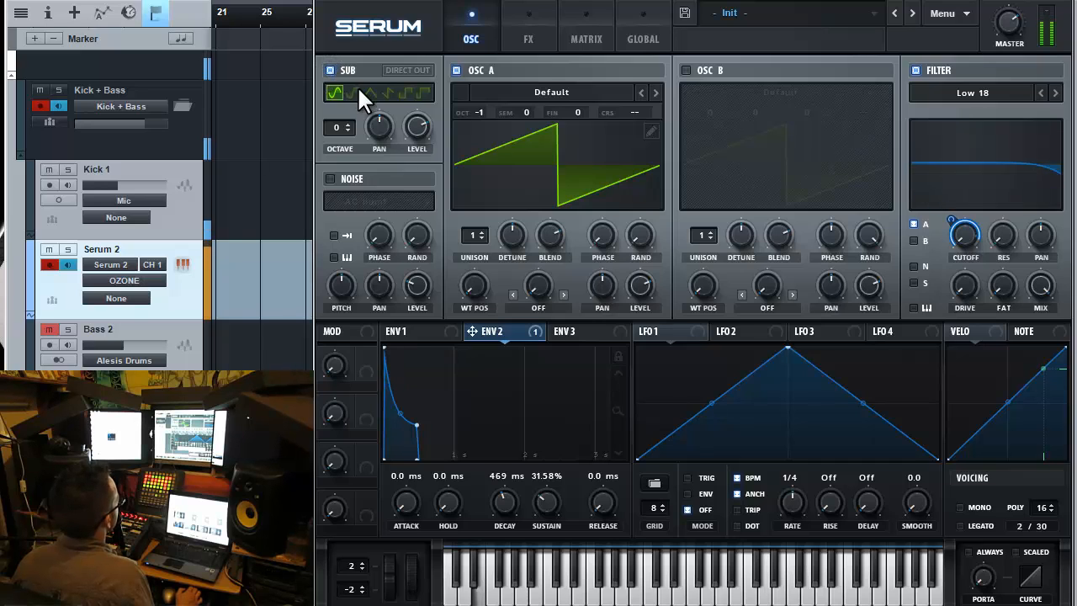
left_click(354, 94)
left_click(368, 94)
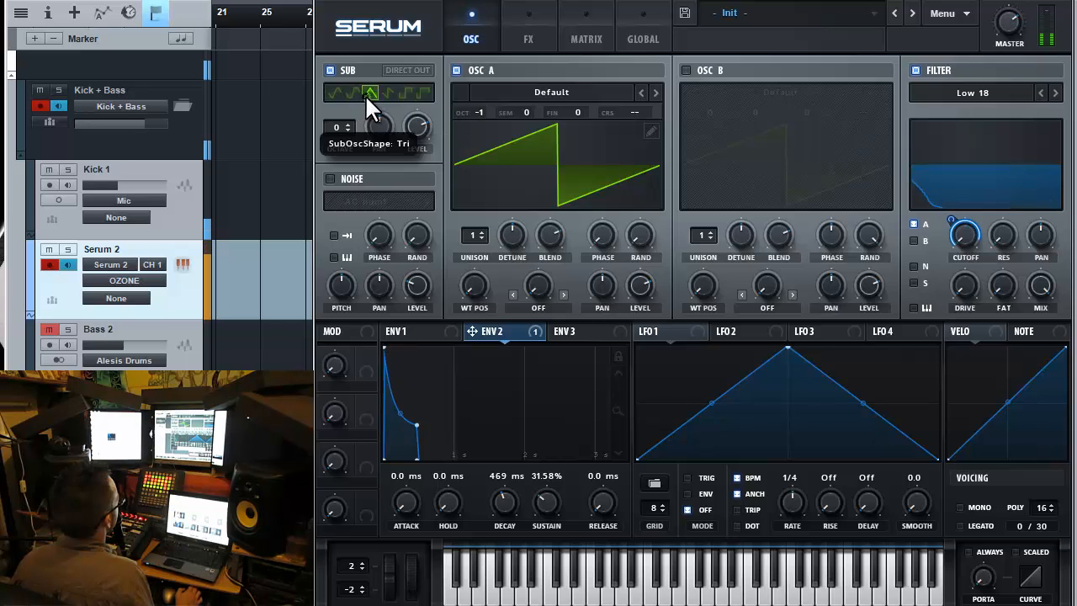
left_click(382, 94)
left_click(367, 94)
left_click(329, 94)
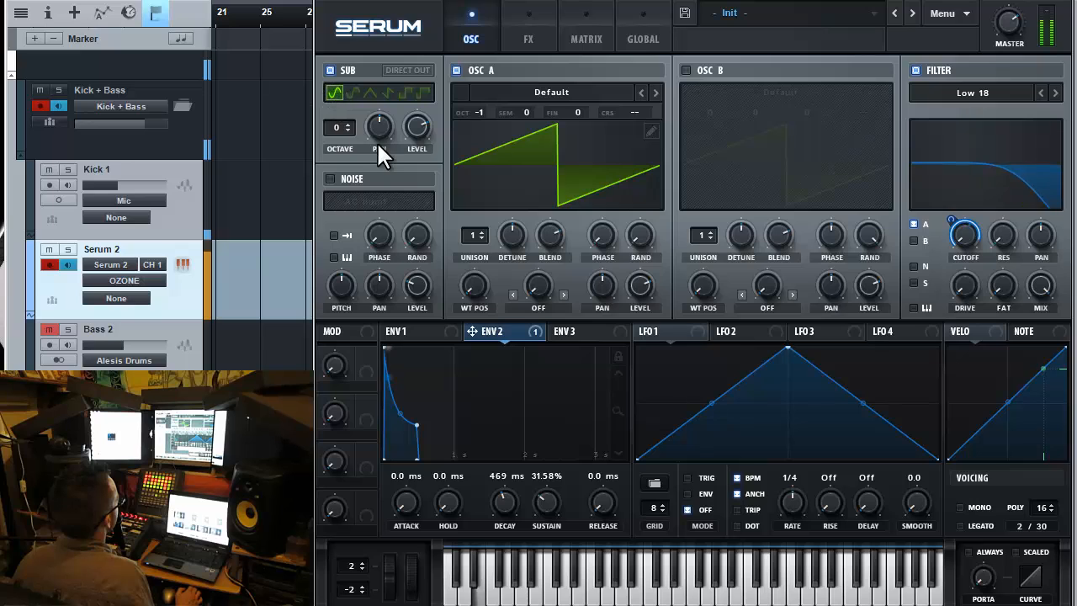
- Try the sub oscillator one octave down at octave -1 while sweeping its level, and return it to octave 0
left_click_drag(417, 130, 417, 275)
left_click(348, 131)
left_click_drag(413, 124, 423, 83)
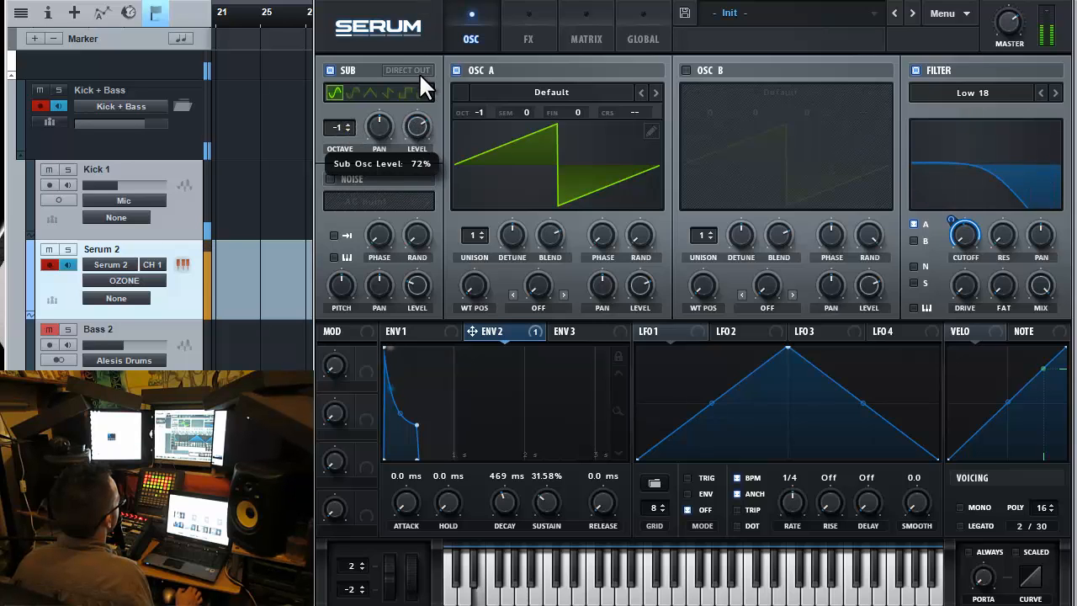
left_click(348, 122)
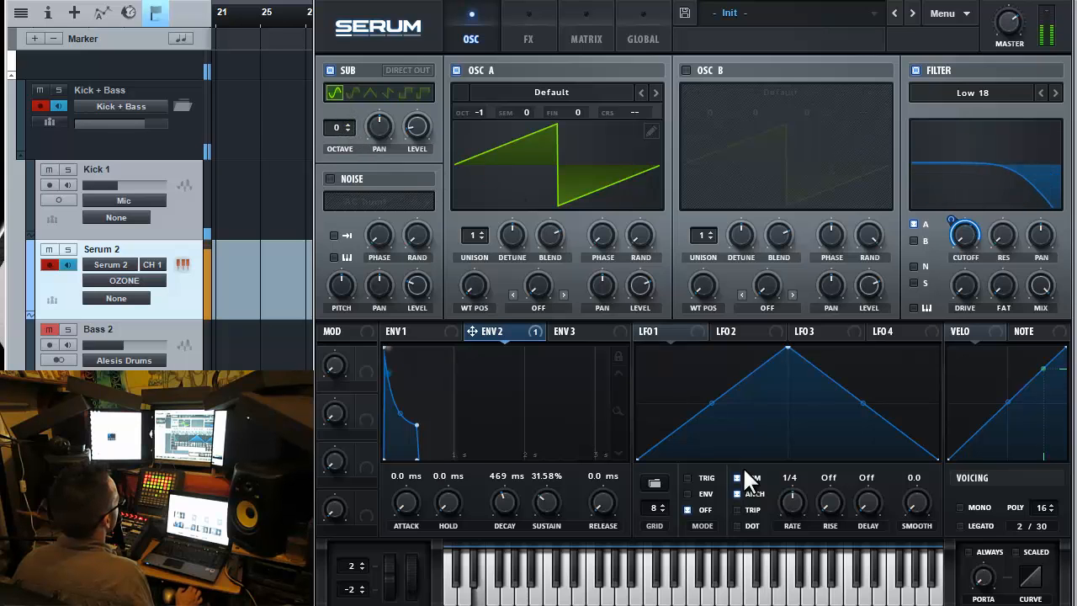
- Show the Main Out's SPAN spectrum analyzer beside the Serum window and solo the Serum 2 track
key("F3")
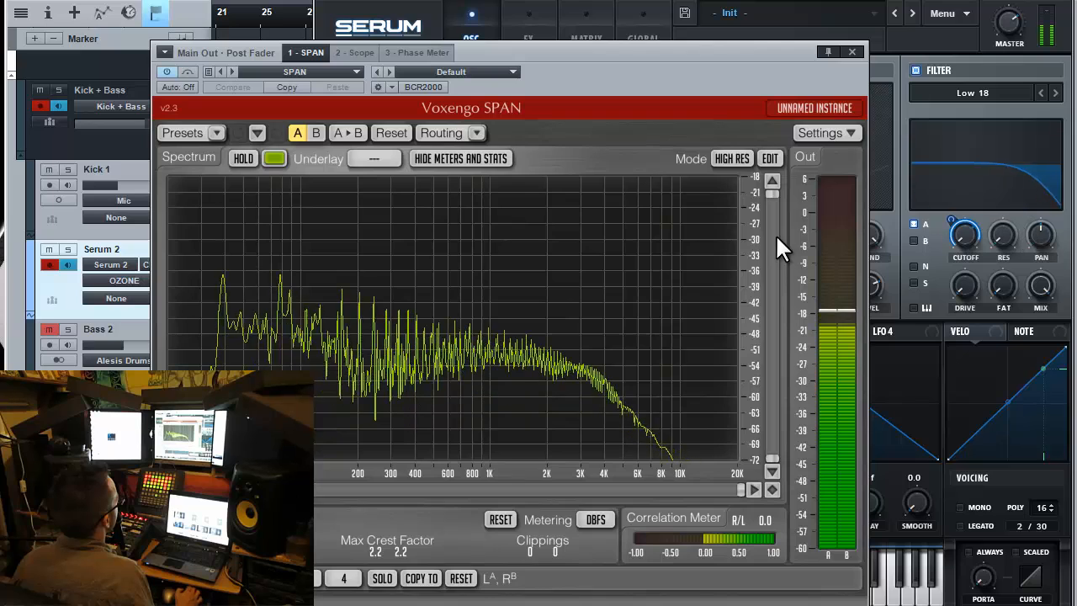
left_click(68, 249)
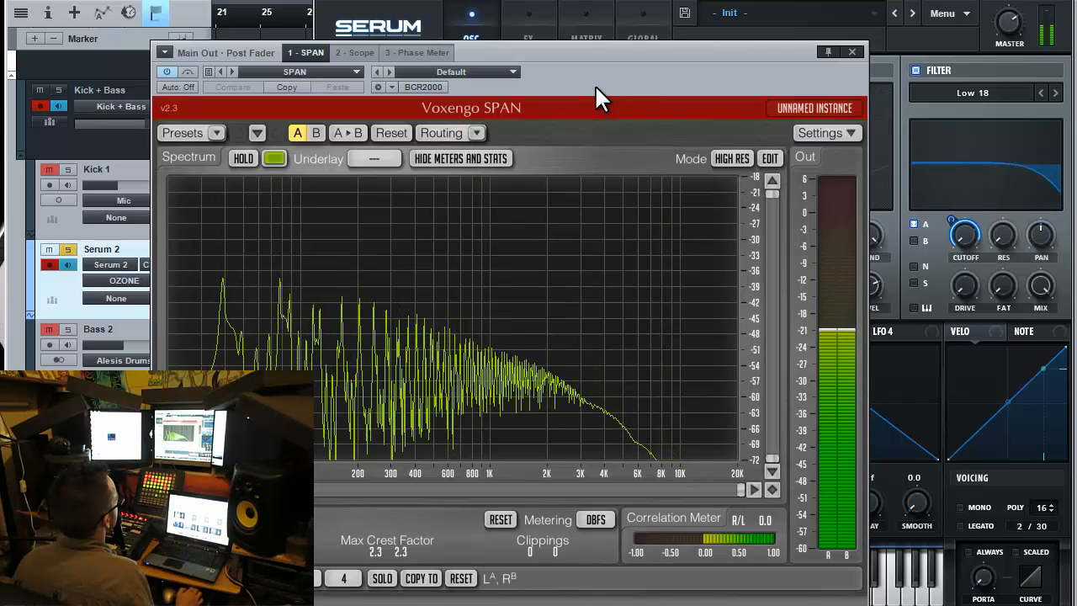
left_click_drag(576, 100, 555, 119)
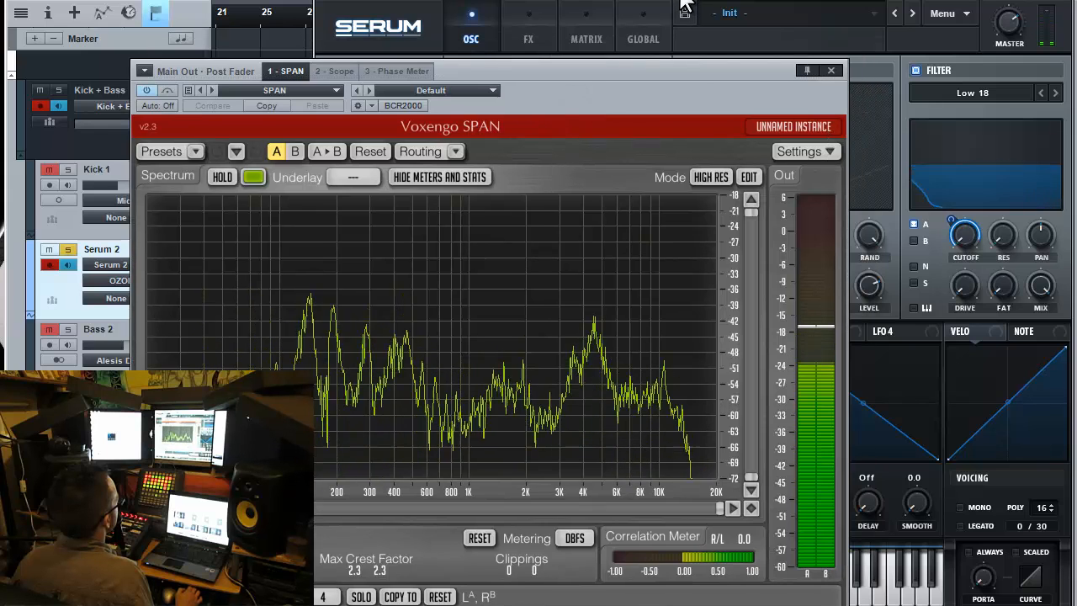
left_click(683, 10)
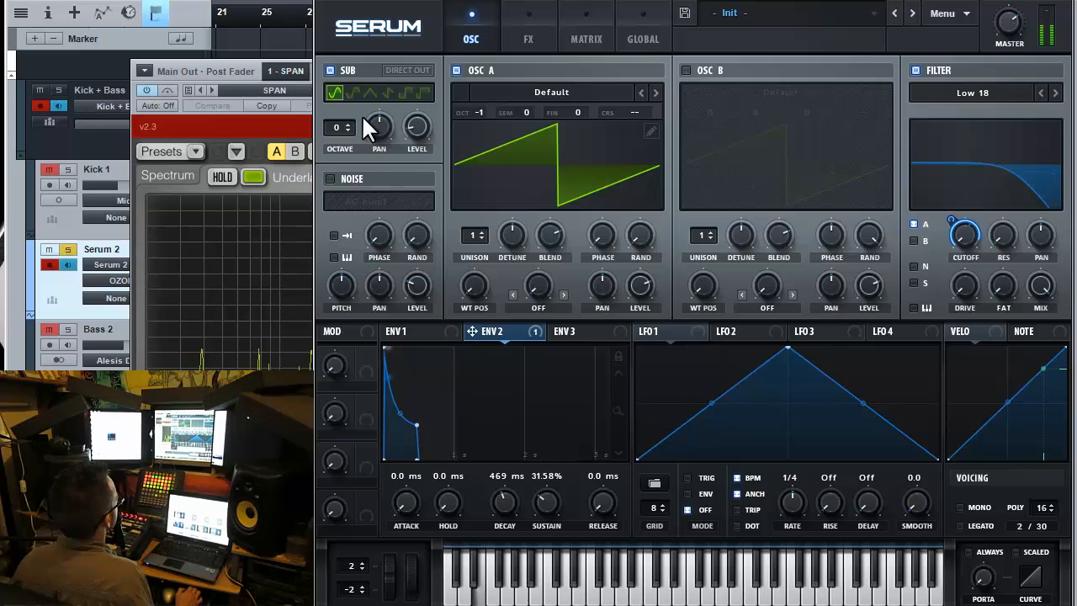
- Compare the spectrum with the sub bypassed and at octave -1 with its level swept between 0% and 75%, and restore octave 0
left_click(330, 70)
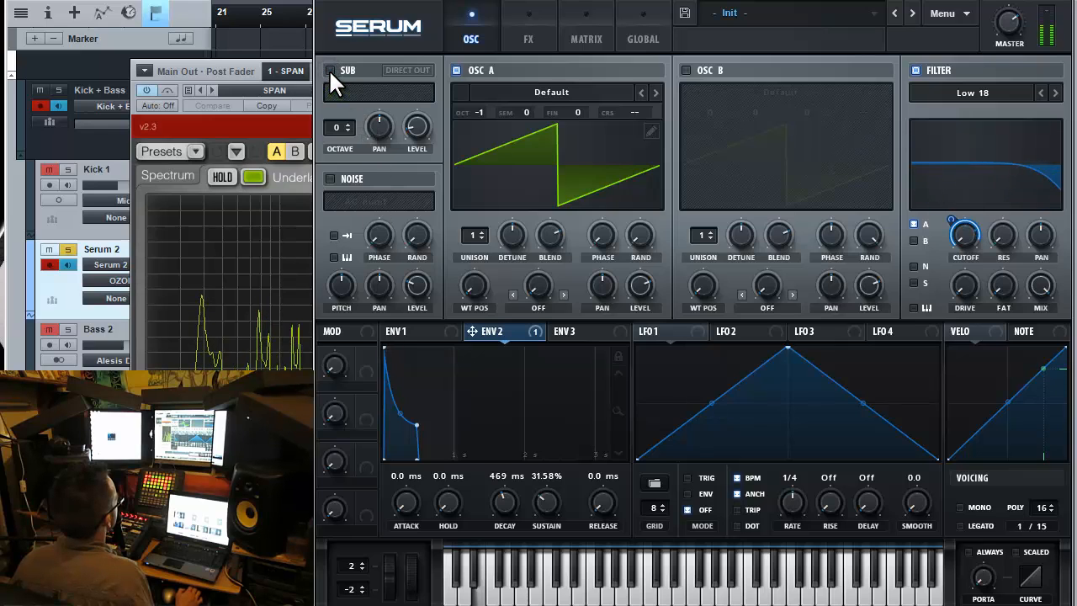
left_click(330, 70)
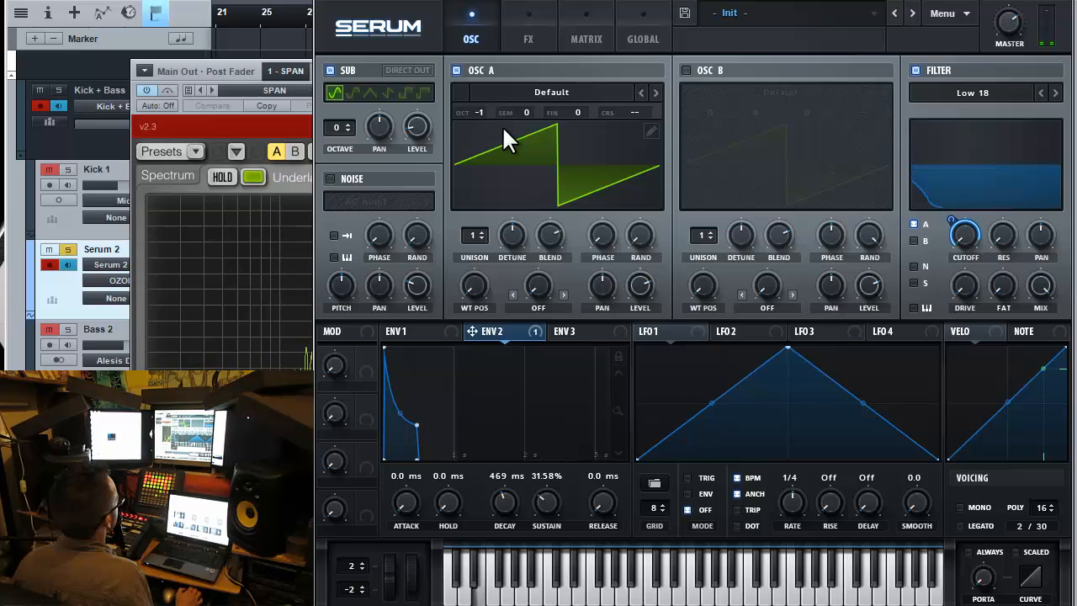
left_click(348, 131)
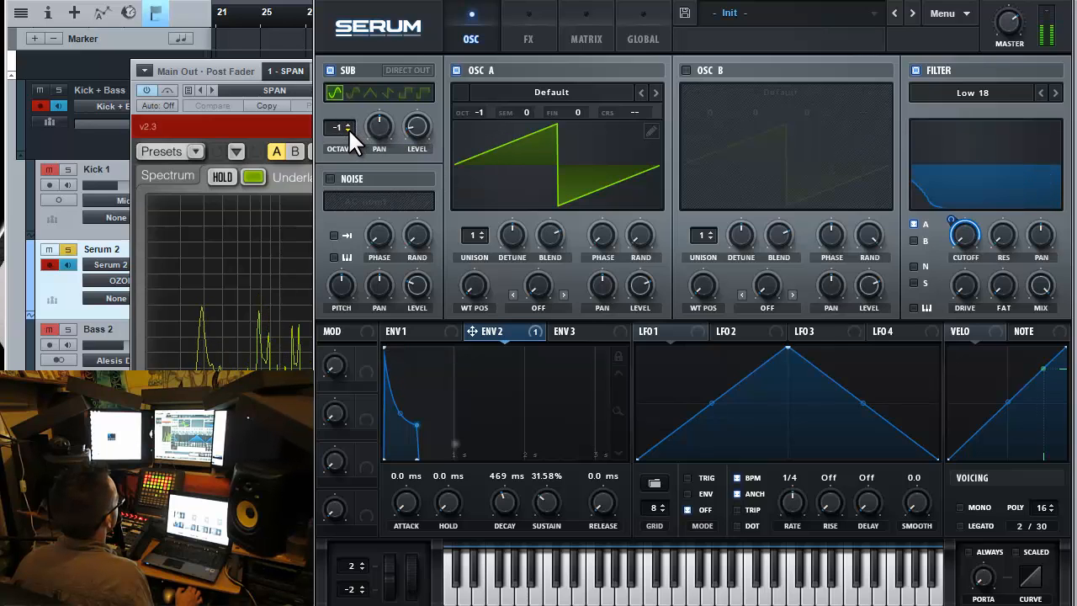
left_click_drag(416, 72, 403, 167)
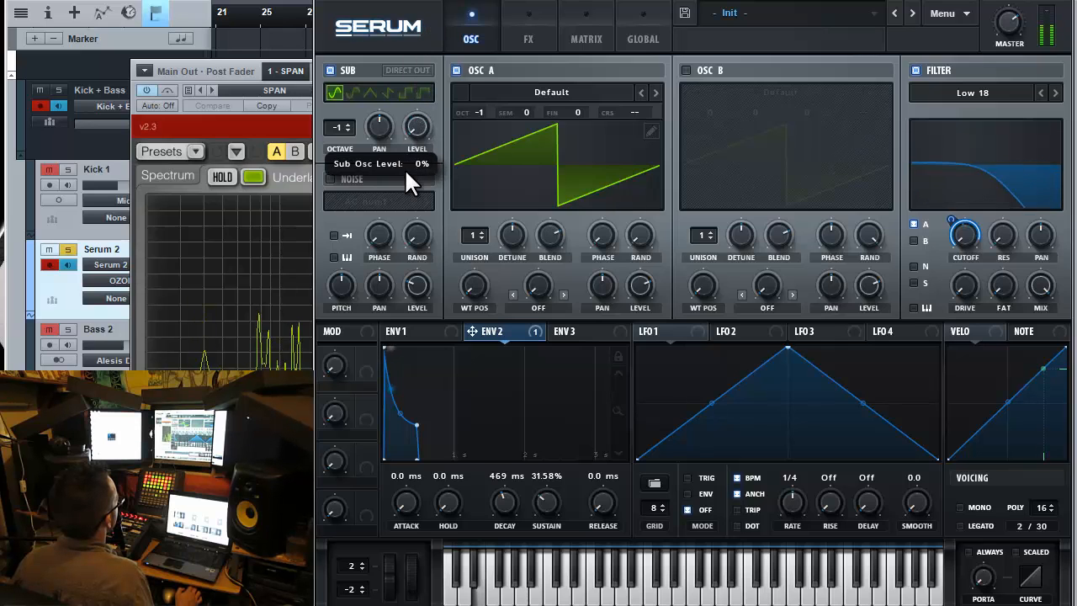
left_click_drag(401, 207, 430, 12)
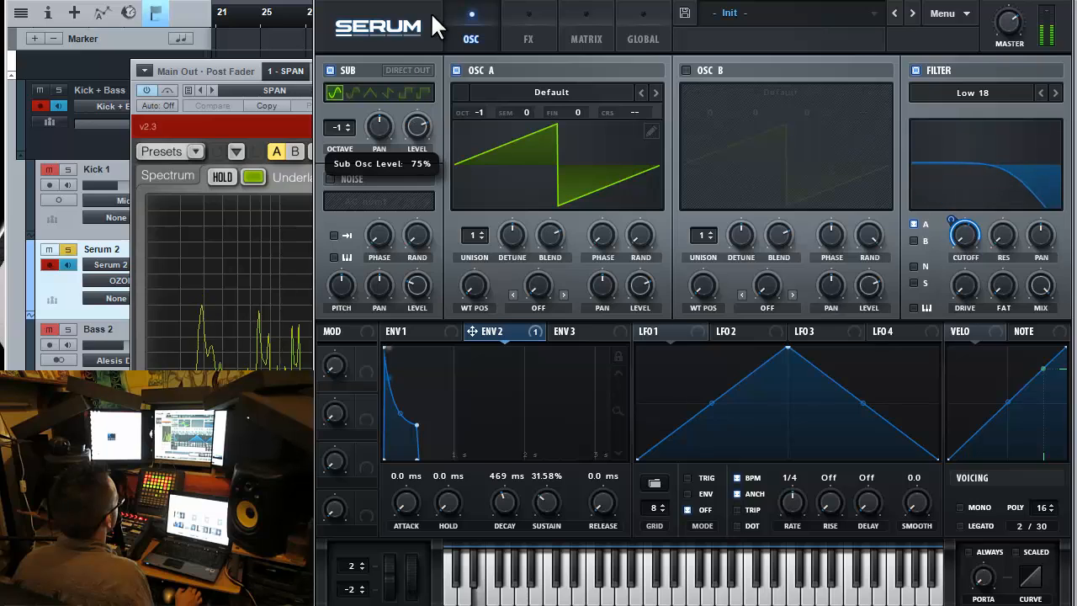
left_click_drag(407, 192, 407, 194)
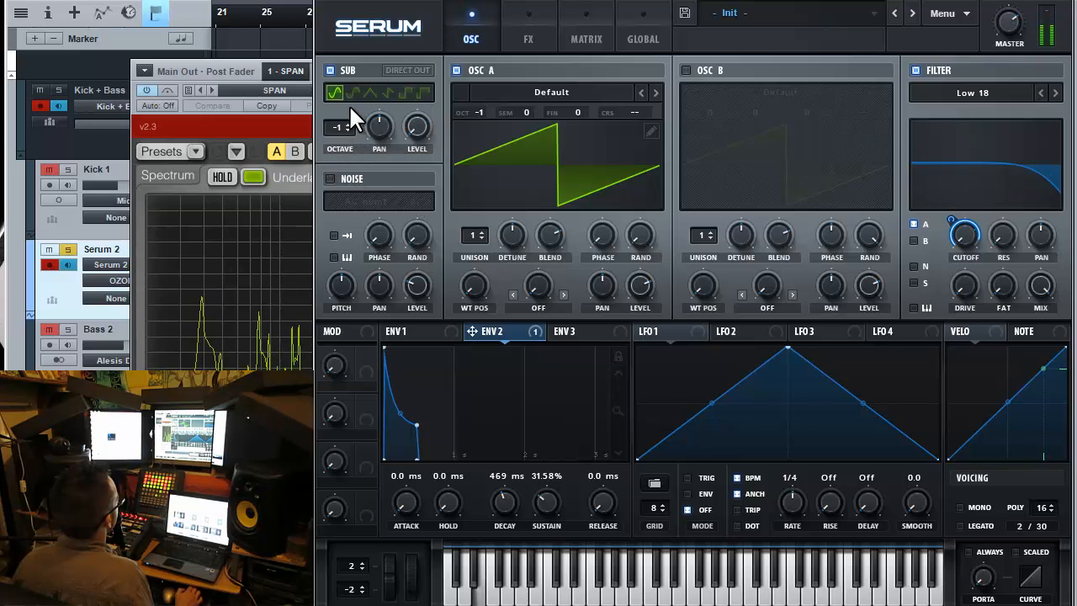
left_click(348, 121)
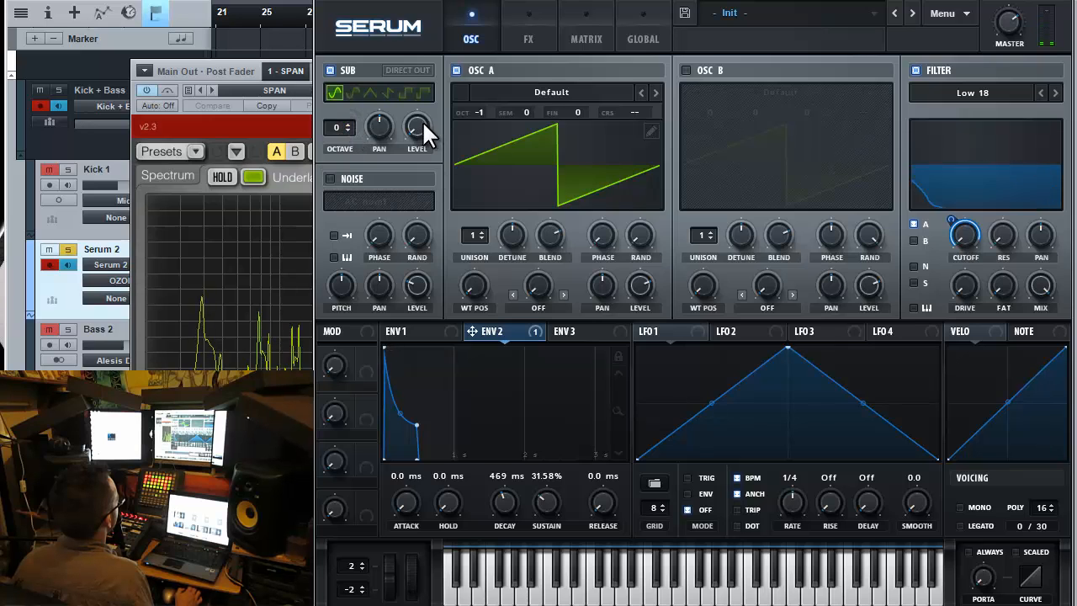
- Try oscillator A at octave 0 while sweeping the sub level against the SPAN spectrum, and return oscillator A to octave -1
left_click_drag(421, 120, 435, 16)
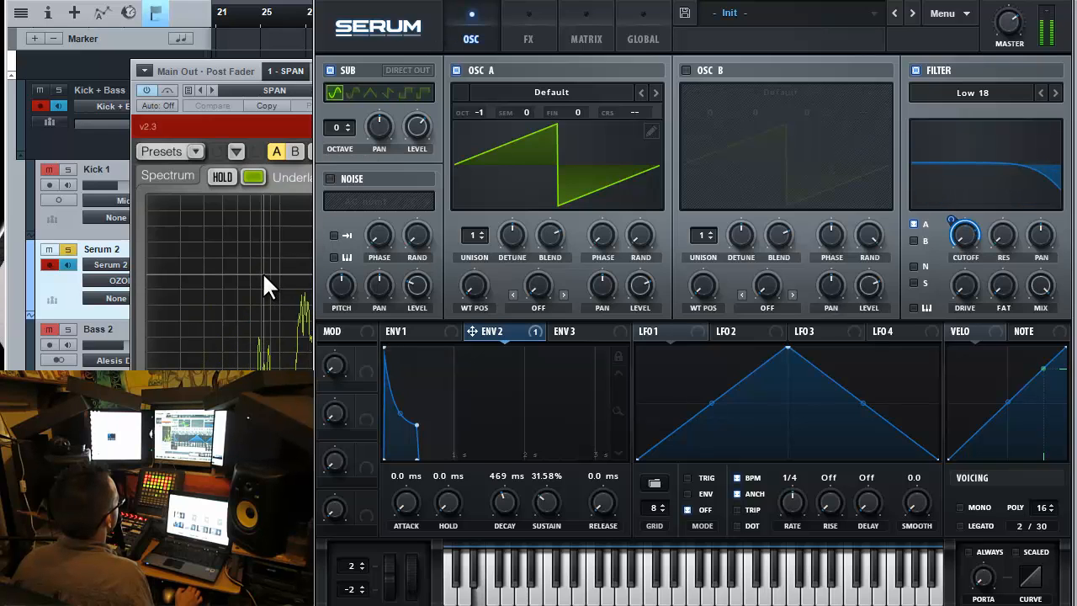
left_click(478, 113)
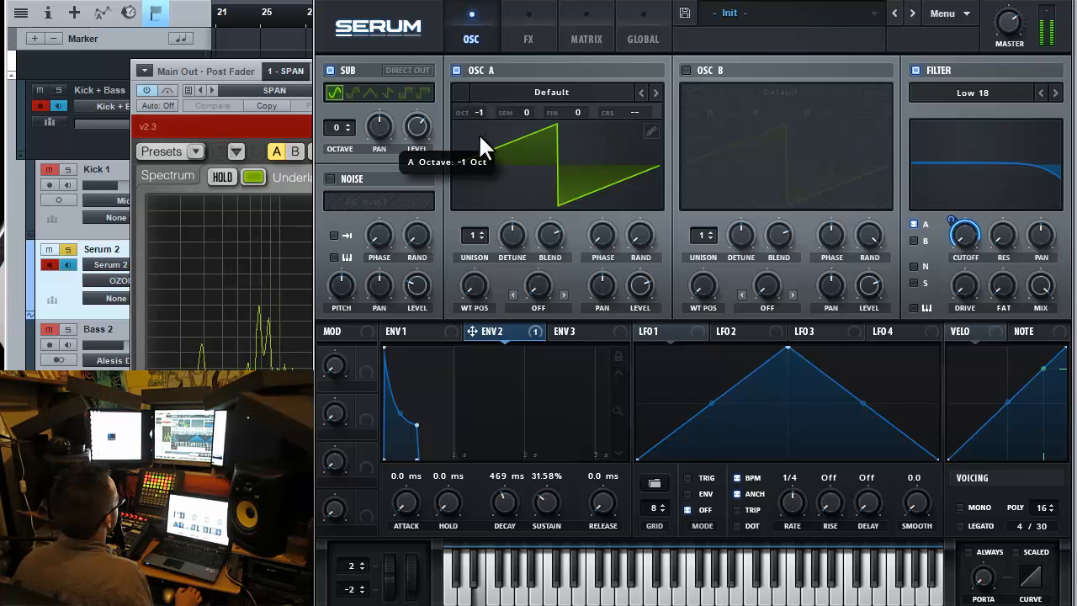
left_click_drag(478, 132, 478, 101)
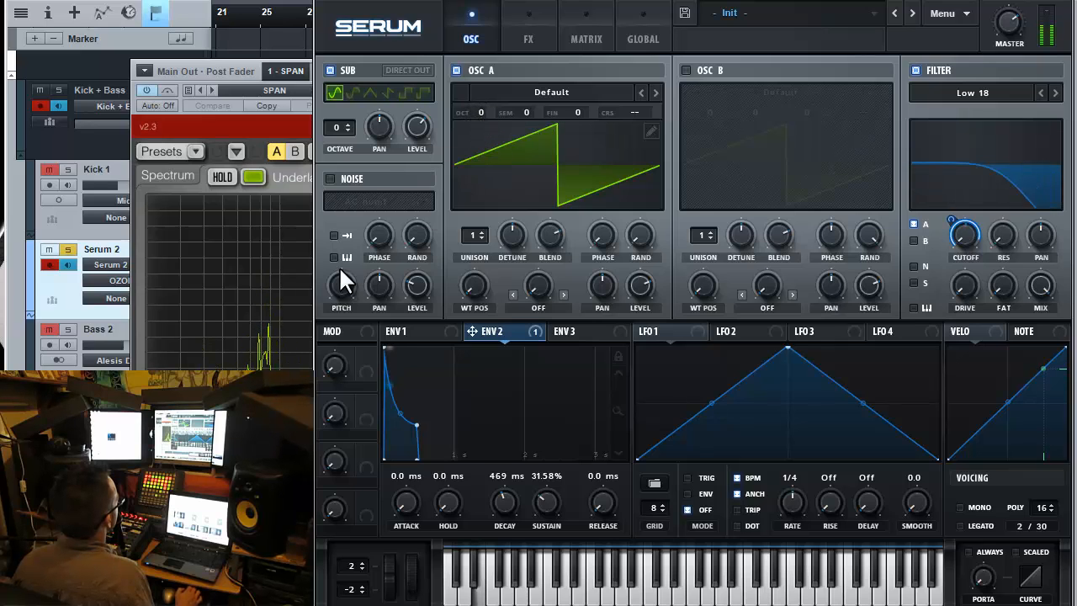
left_click_drag(404, 139, 430, 98)
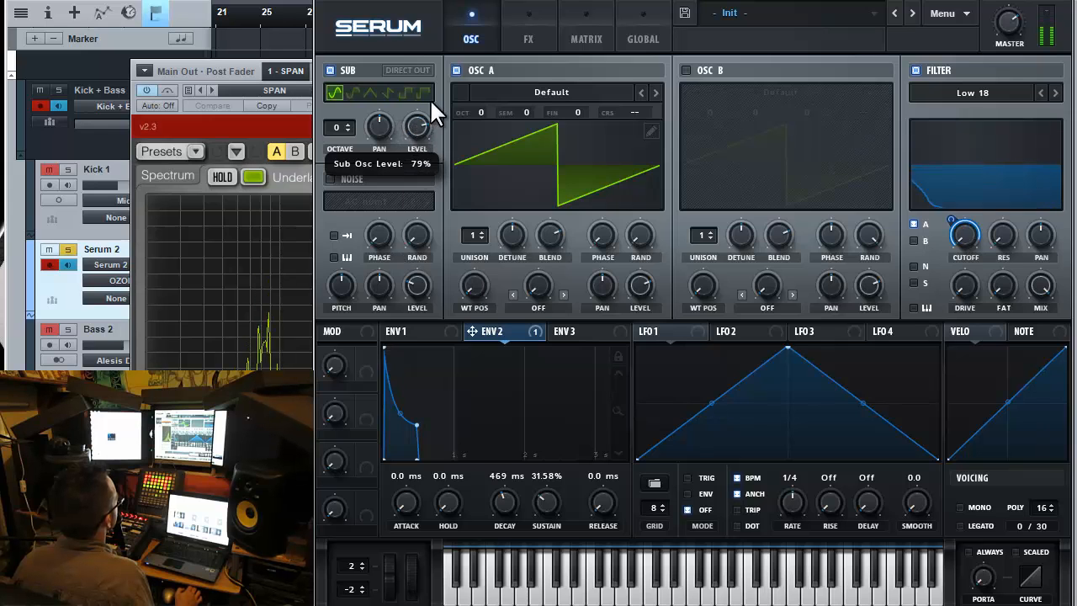
left_click_drag(570, 4, 719, 0)
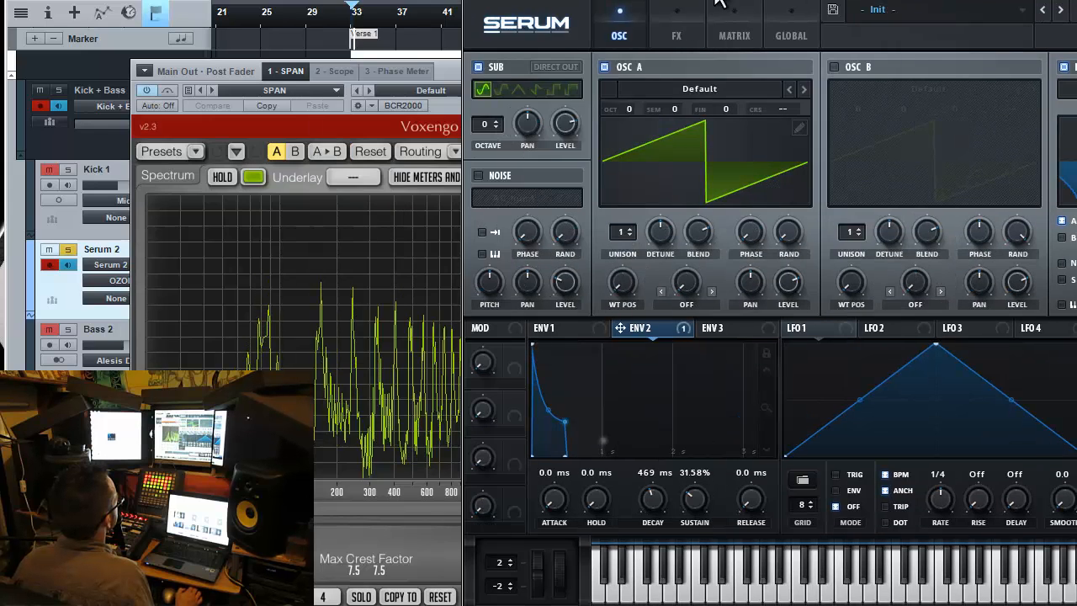
left_click_drag(562, 119, 572, 4)
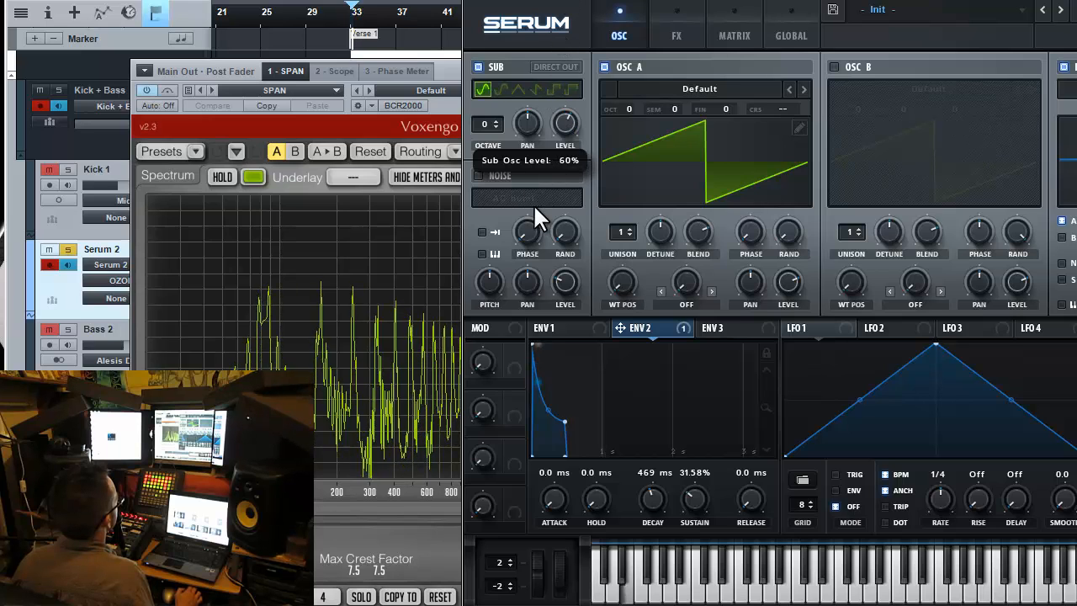
left_click_drag(535, 206, 563, 126)
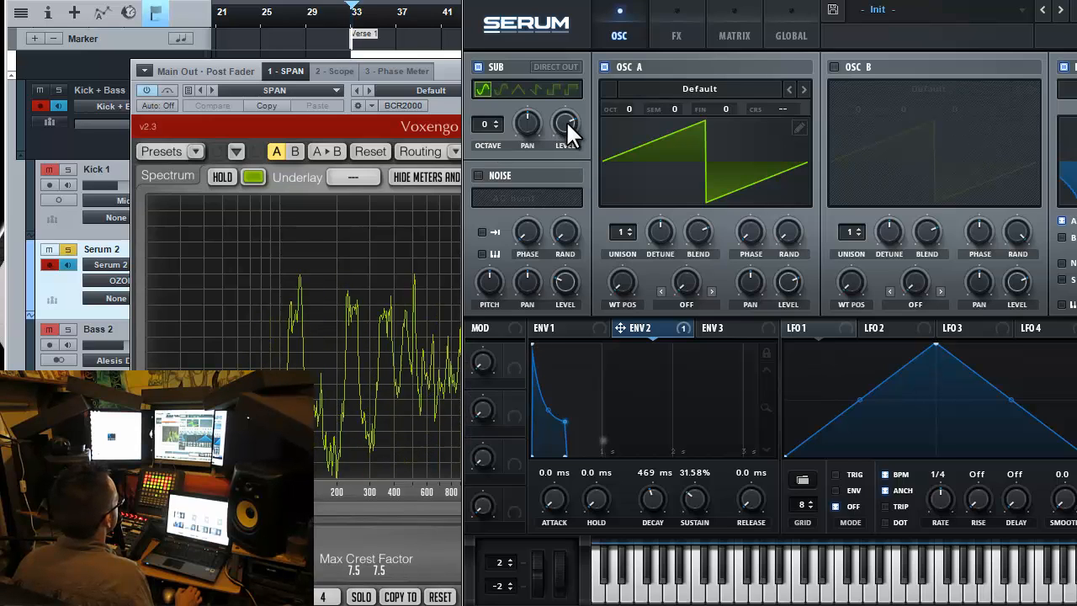
left_click_drag(625, 109, 628, 115)
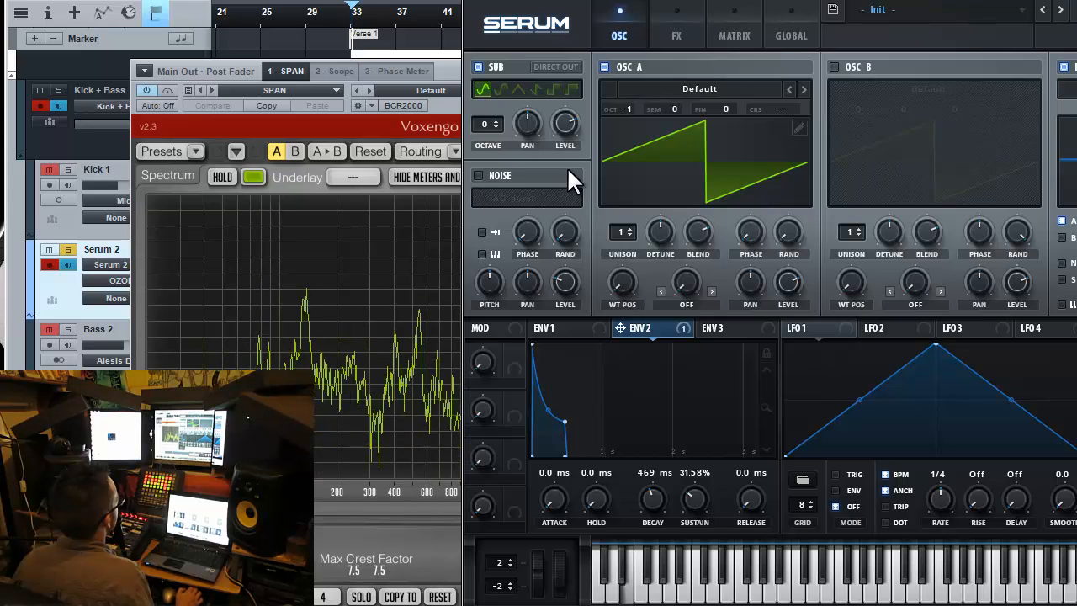
- Lower the sub oscillator's level and compare its saw and triangle shapes against the spectrum
left_click_drag(568, 122, 559, 199)
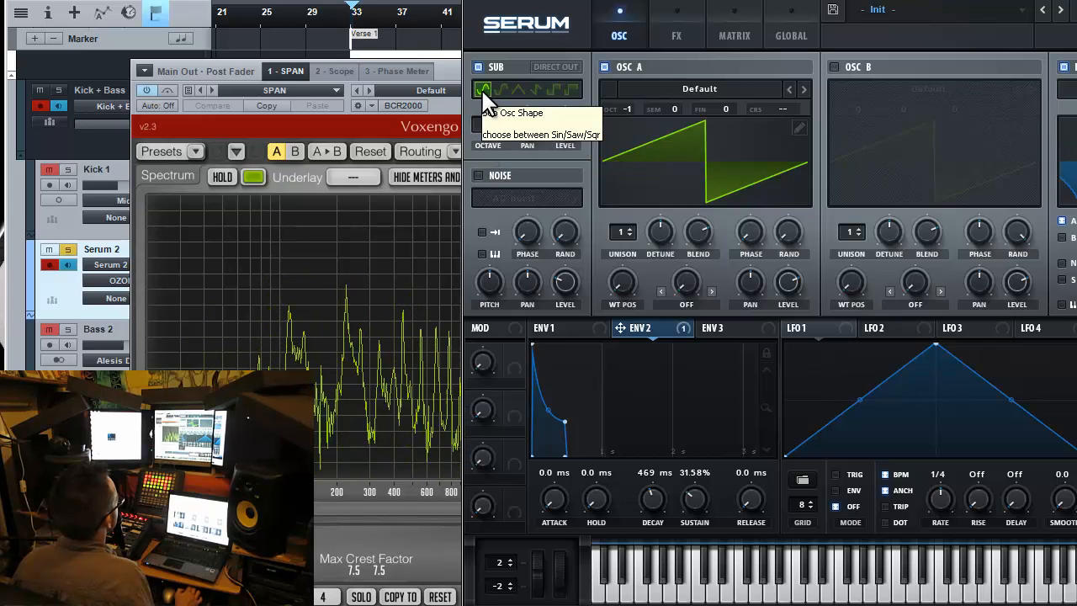
left_click(537, 89)
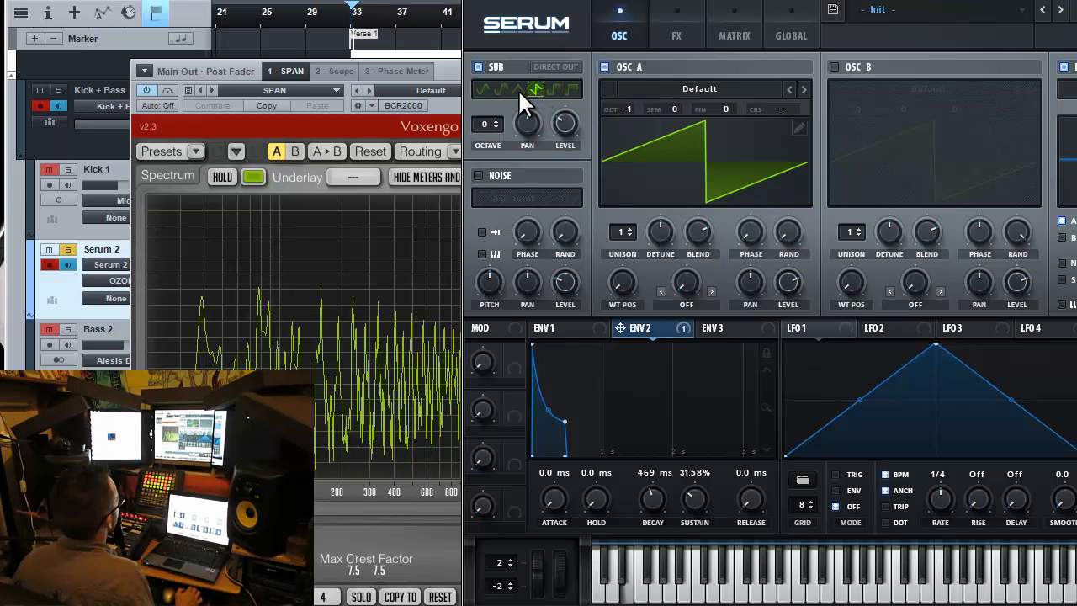
left_click(519, 89)
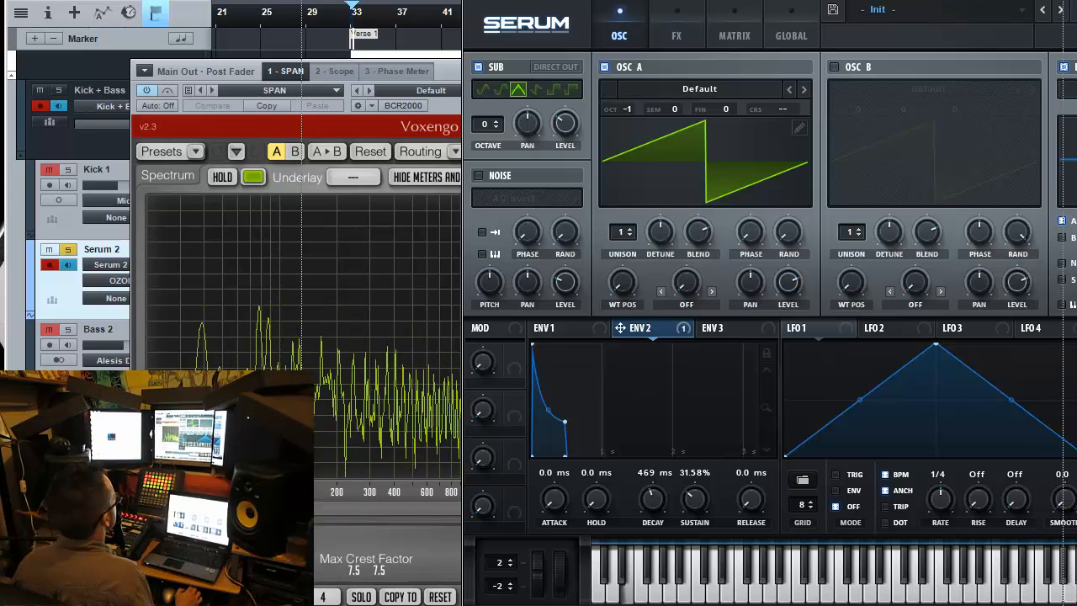
left_click_drag(757, 1, 611, 7)
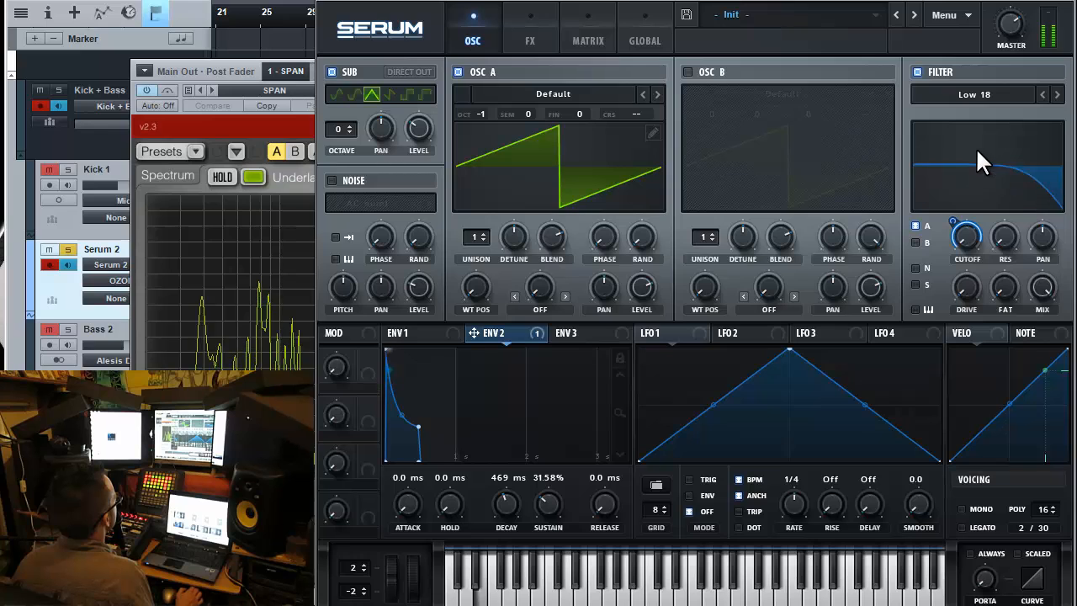
- Compare the sub oscillator with Direct Out on and off using its saw shape, and leave Direct Out enabled
left_click(416, 72)
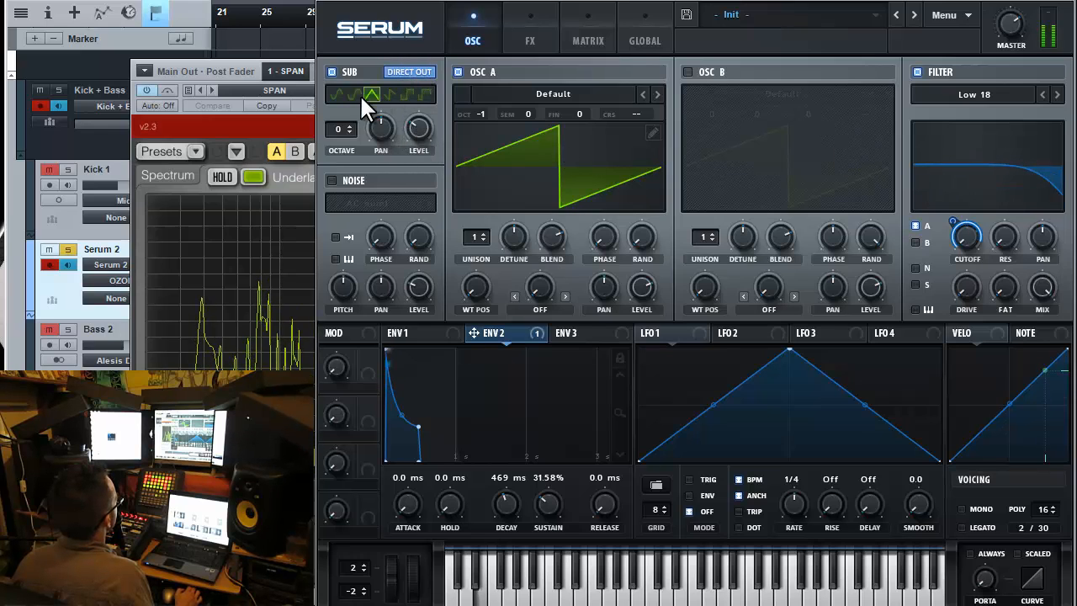
left_click(384, 92)
left_click(416, 70)
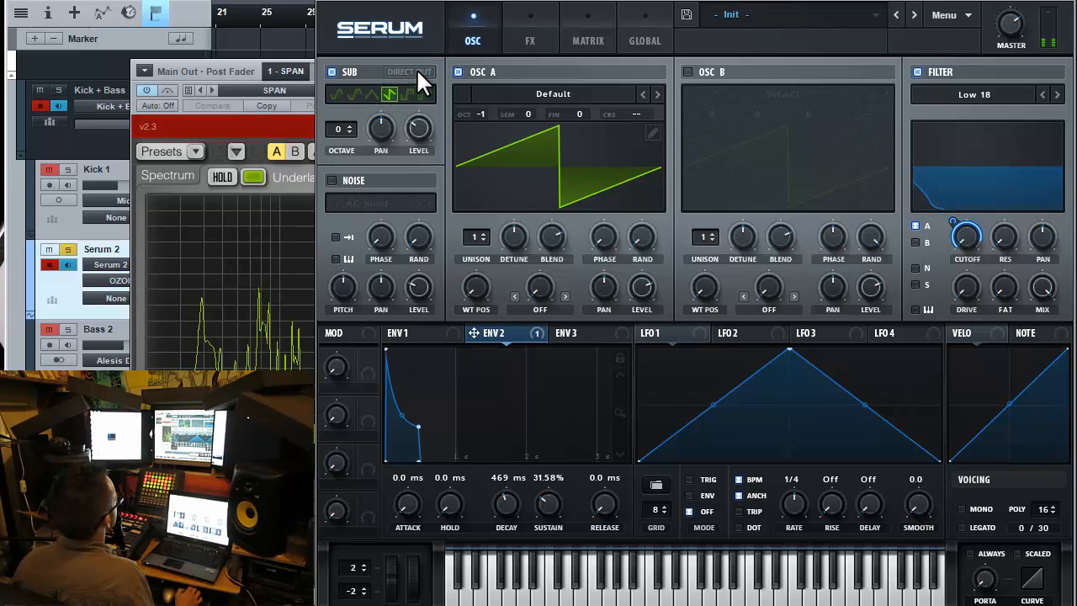
left_click(417, 71)
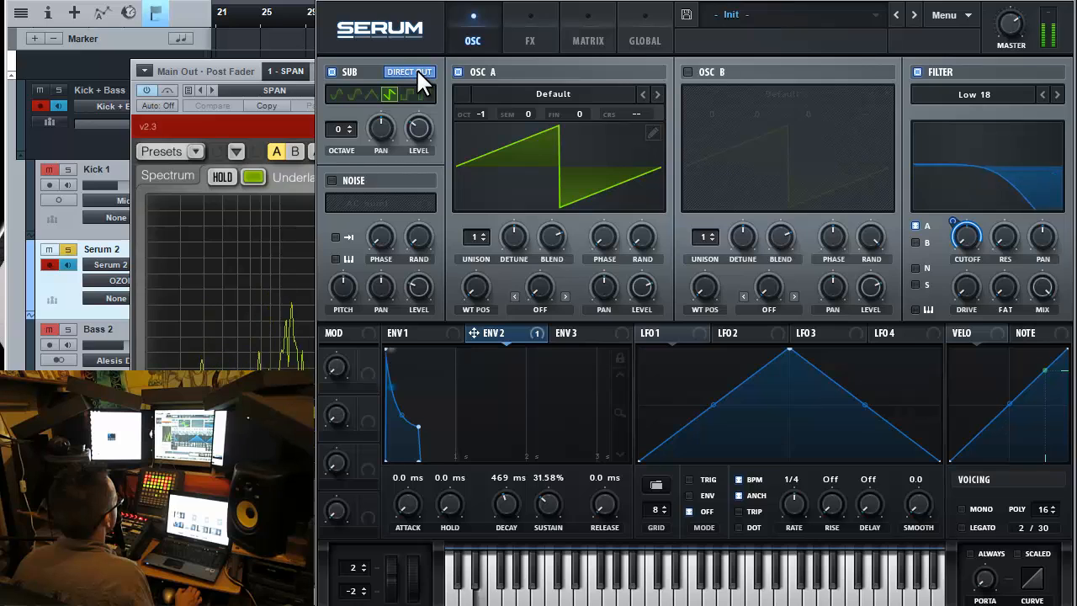
left_click(416, 71)
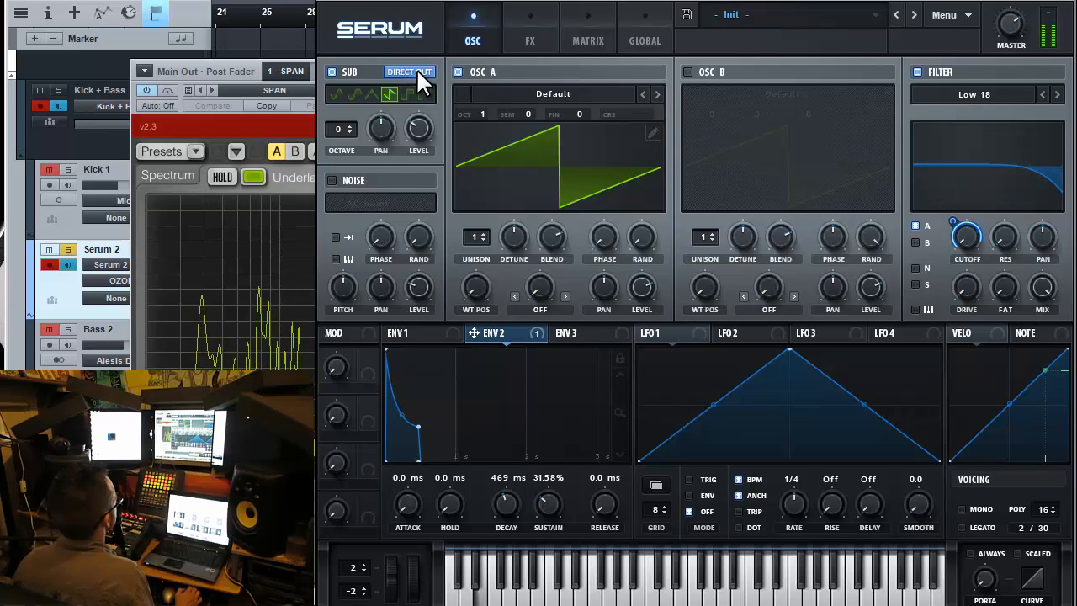
left_click(416, 71)
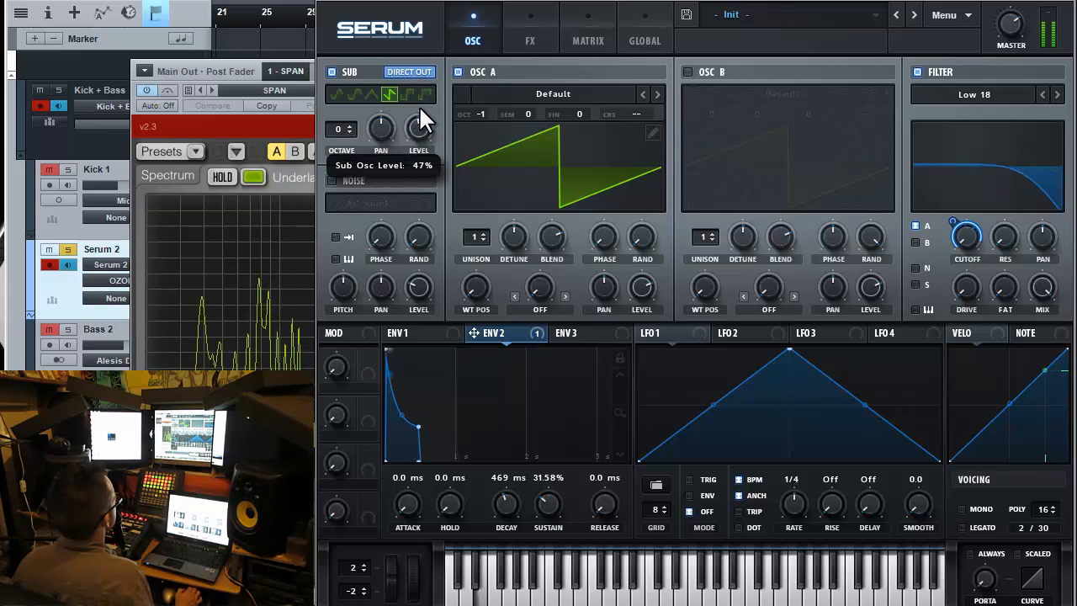
- Set the sub oscillator back to the sine shape and compare the sound with the sub disabled and enabled
left_click(338, 94)
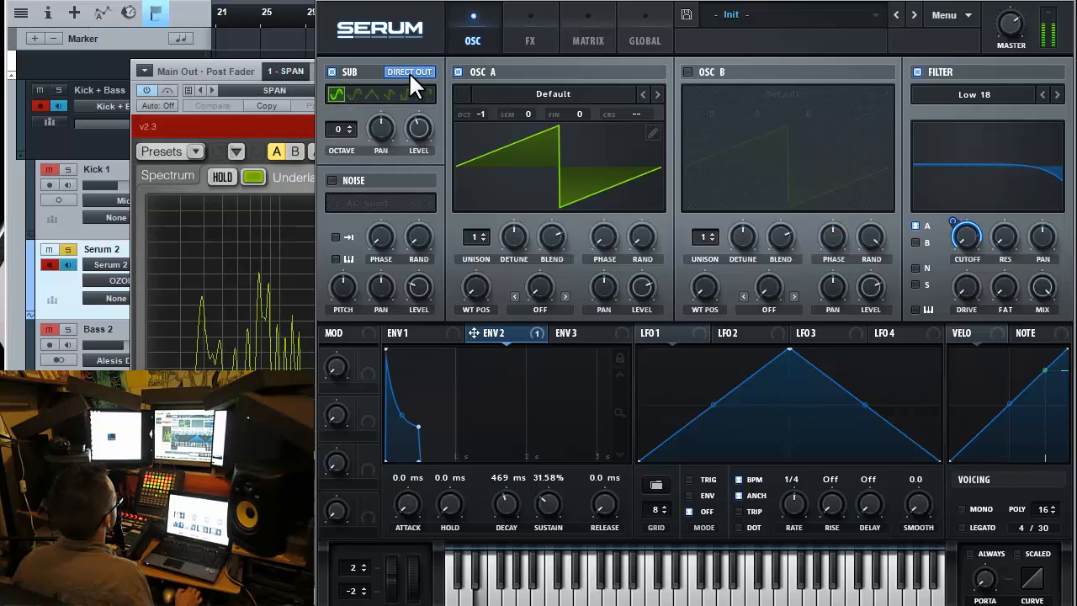
left_click(332, 73)
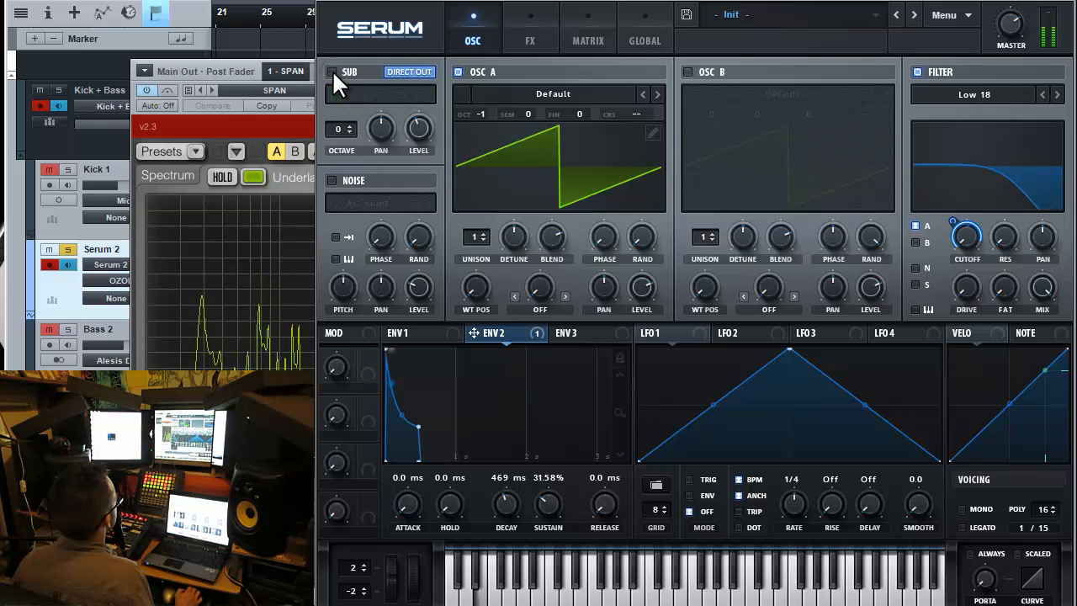
left_click(332, 72)
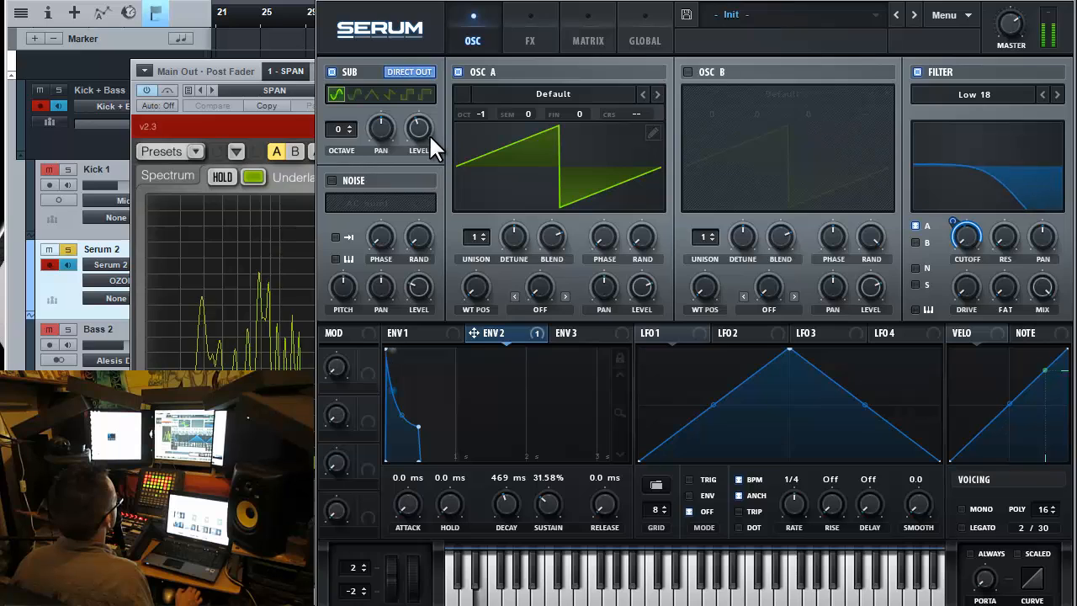
- Lower the level of the sine sub oscillator while it bypasses the filter through Direct Out
mouse_move(424, 145)
left_click_drag(418, 164, 416, 180)
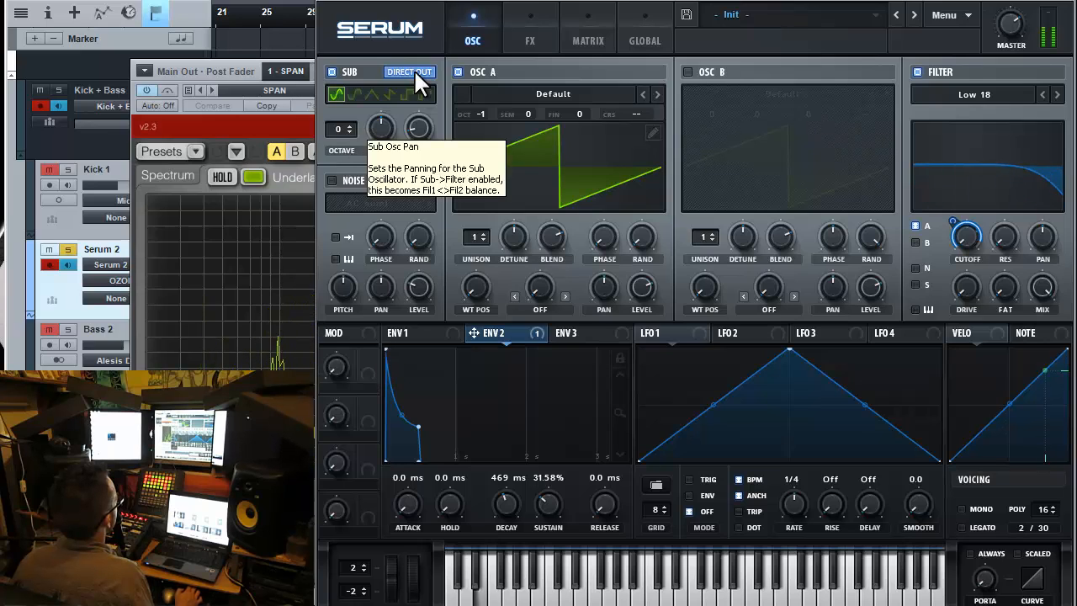
left_click(423, 128)
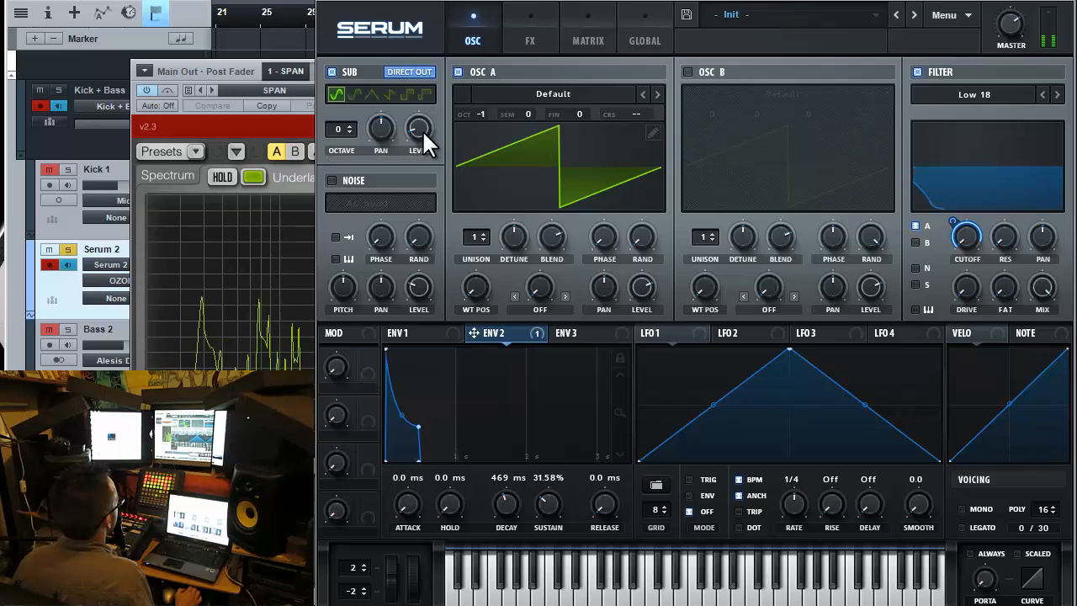